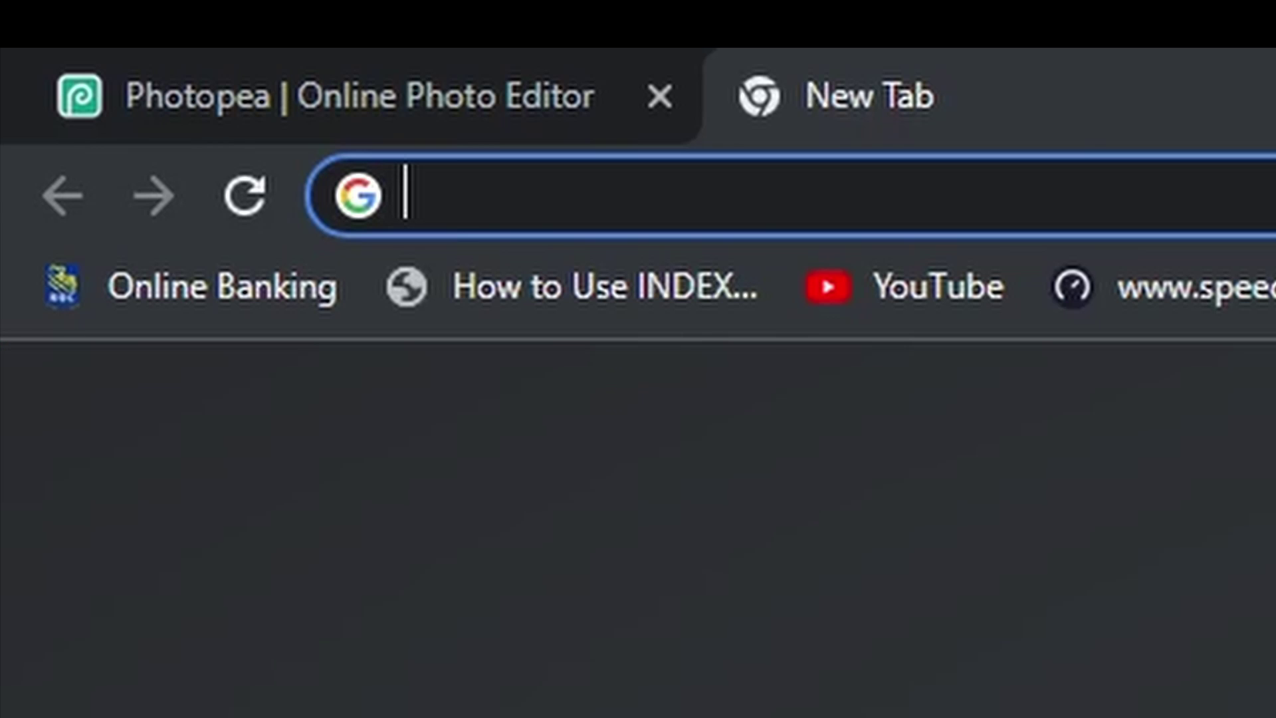
Step: Download cru-1.5.2.zip from LO4D's US mirror and show the downloaded file in its folder
{"action": "type", "text": "cus"}
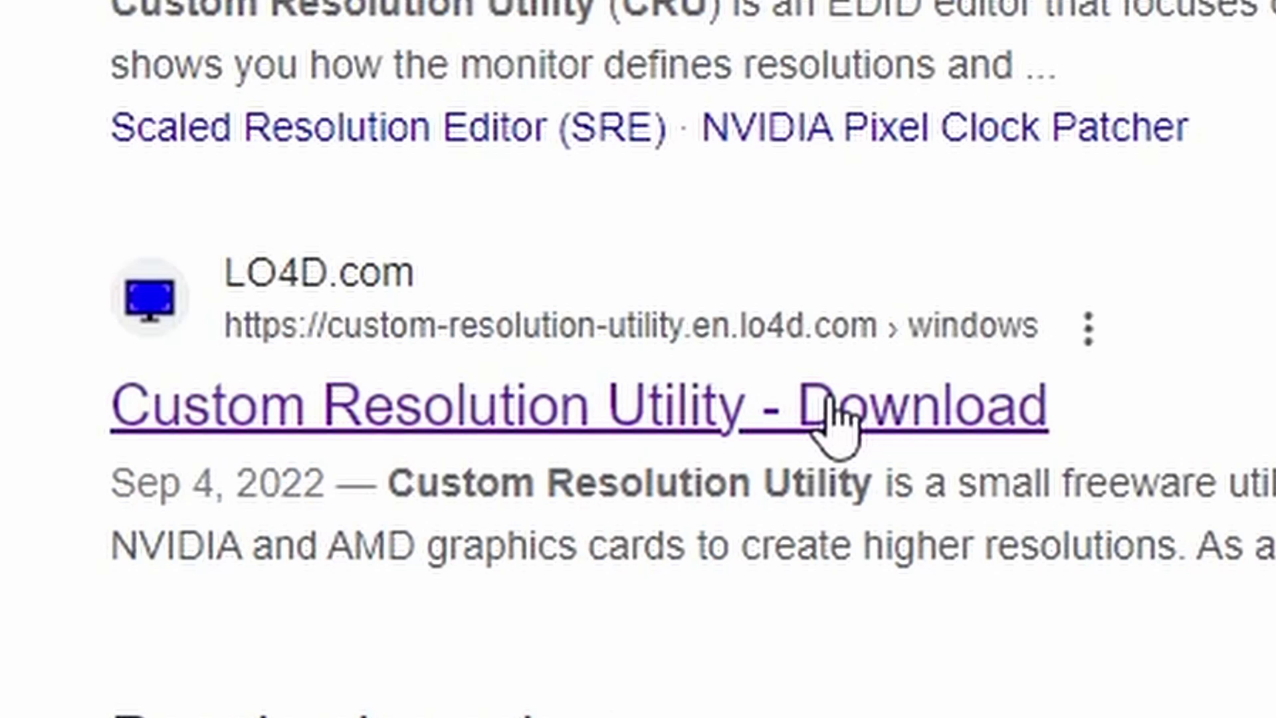
{"action": "left_click", "coordinate": [834, 426]}
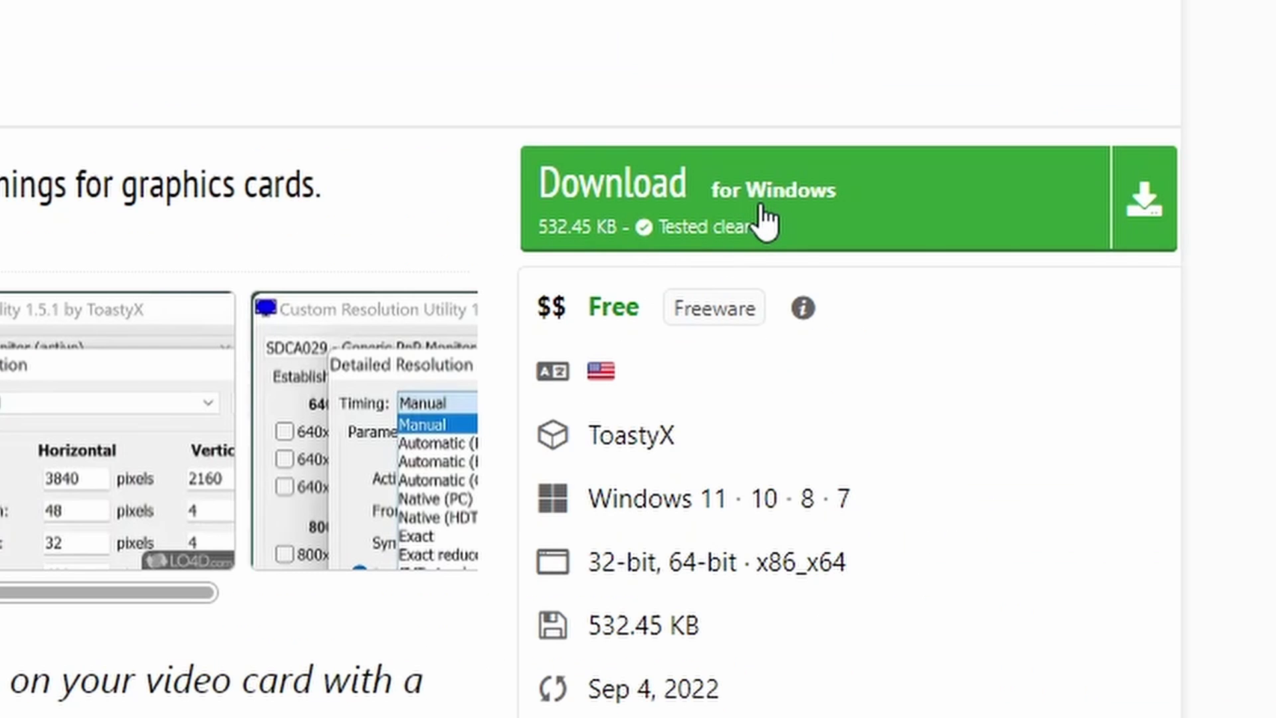
{"action": "left_click", "coordinate": [764, 222]}
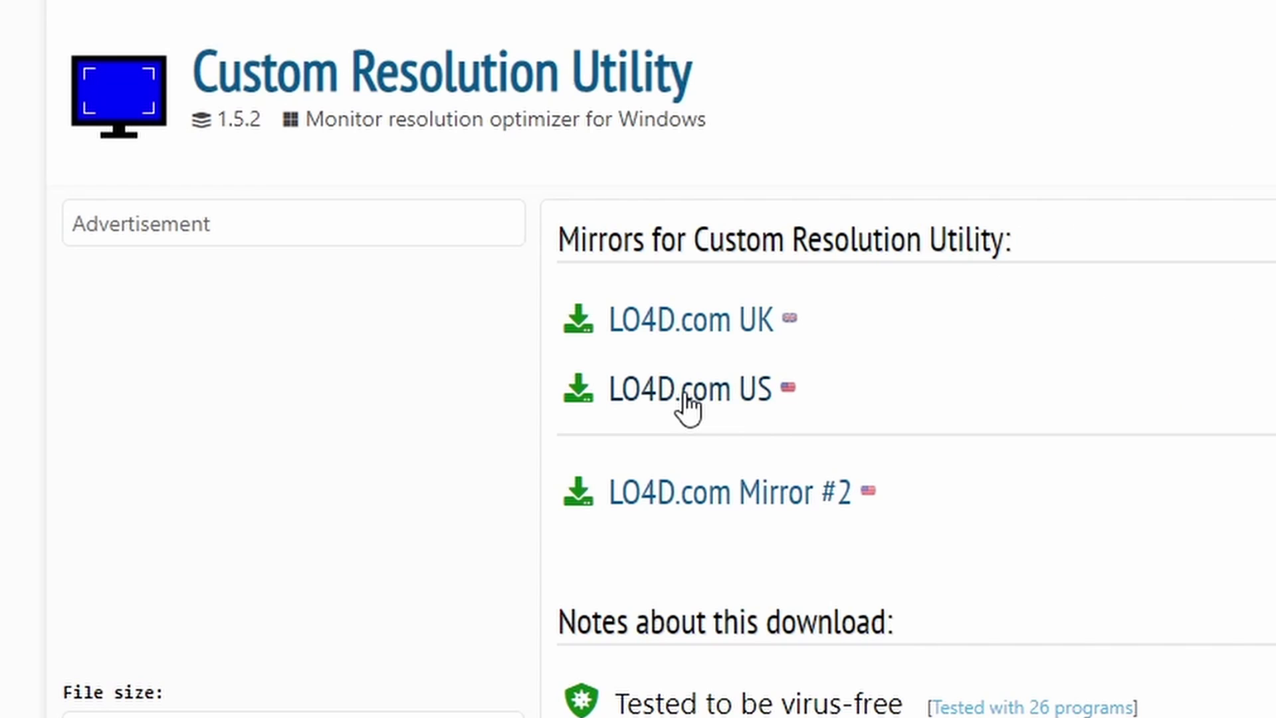
{"action": "left_click", "coordinate": [688, 407]}
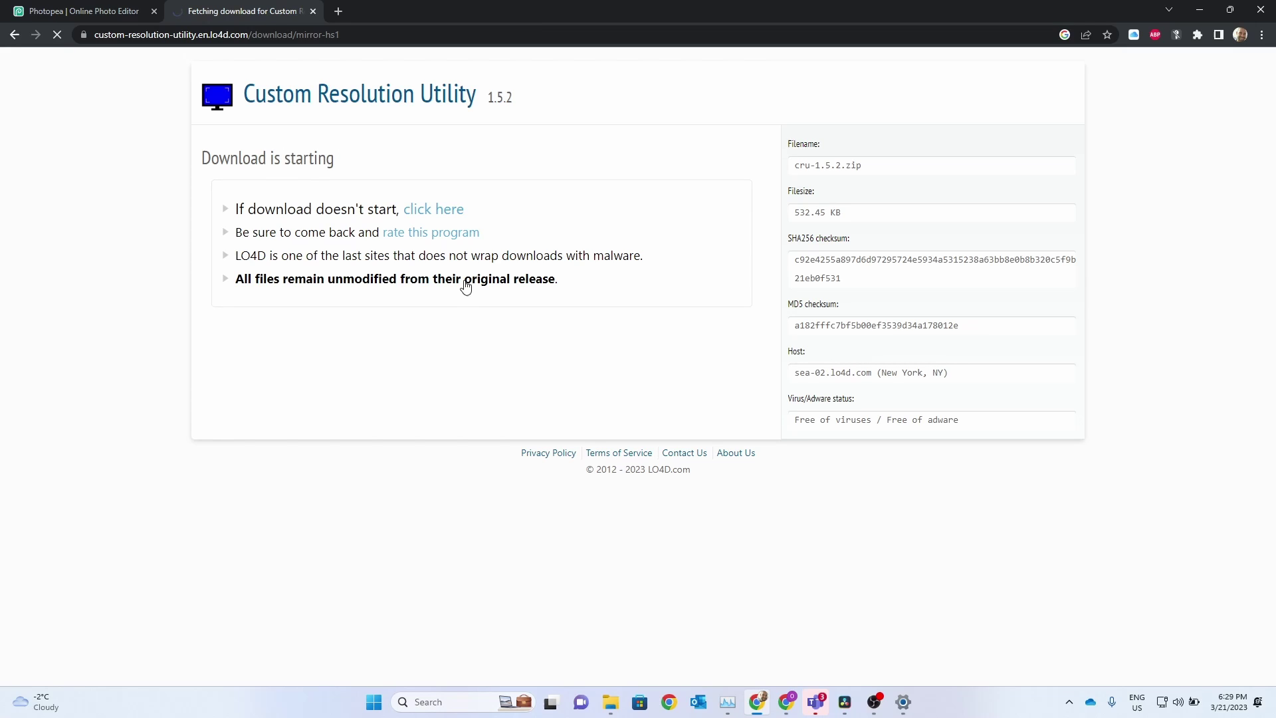
{"action": "left_click", "coordinate": [141, 667]}
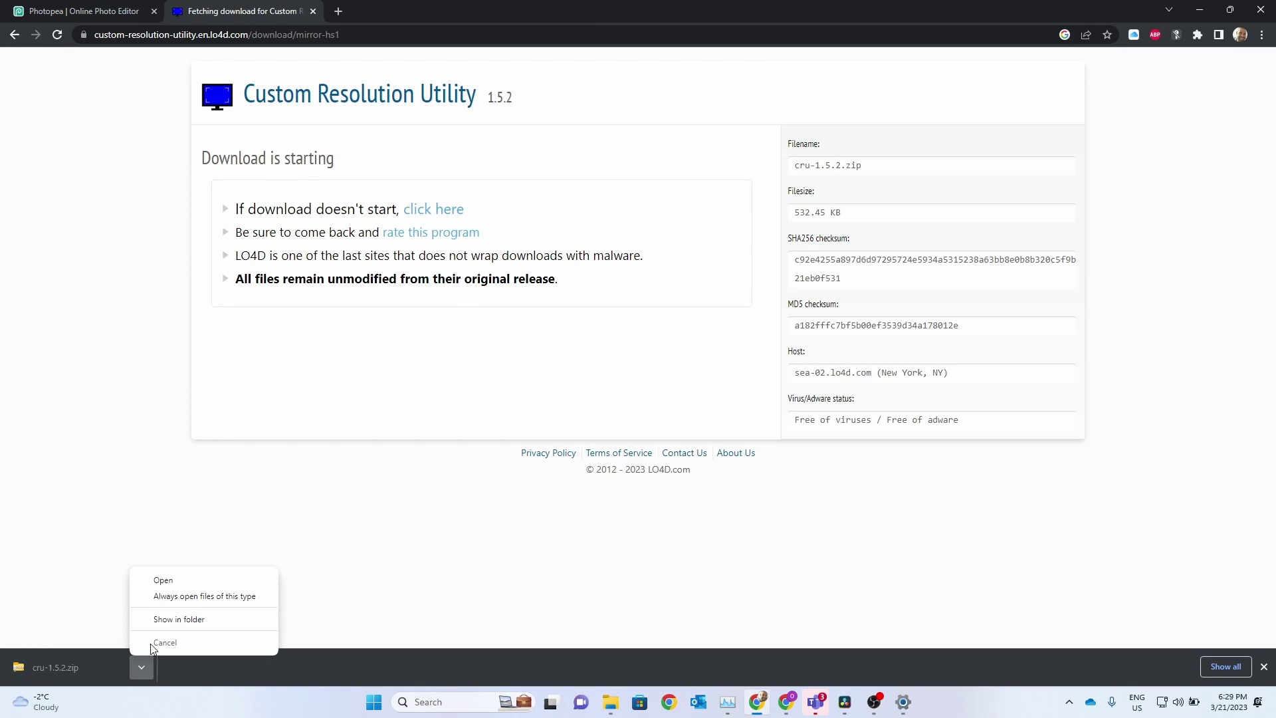
{"action": "left_click", "coordinate": [166, 619]}
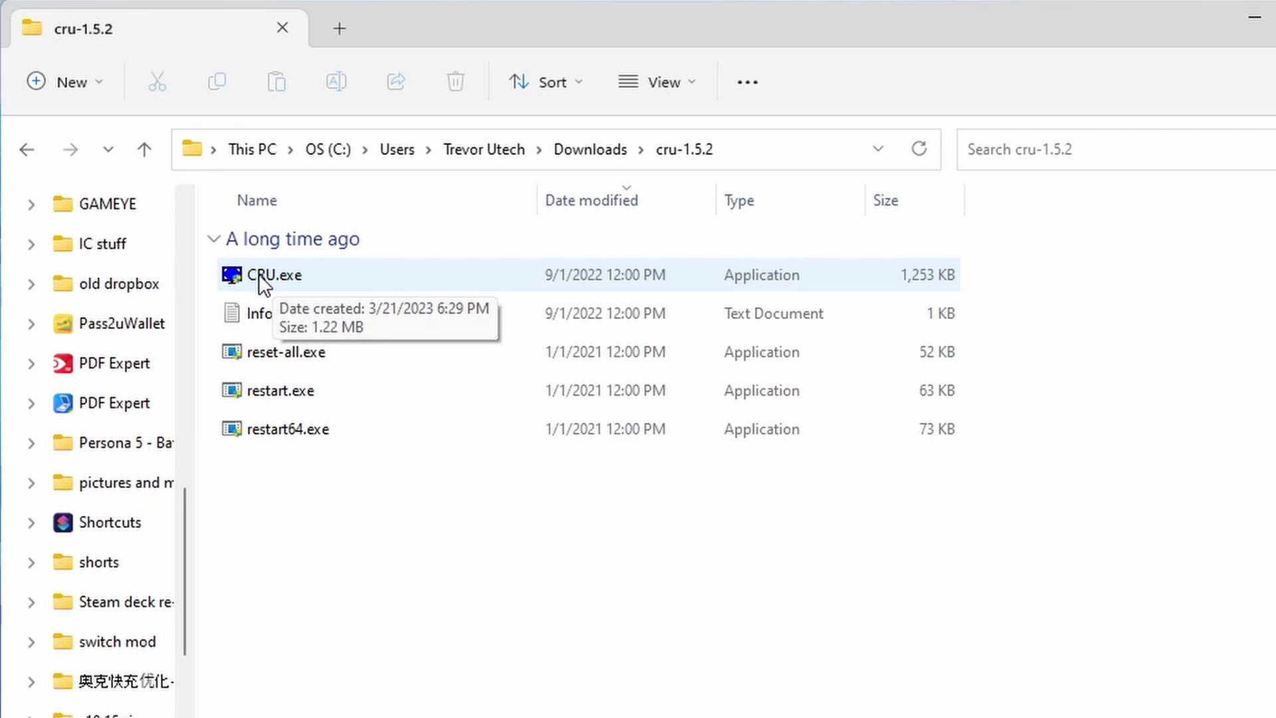
Step: Select the CRU.exe program file in the cru-1.5.2 folder
{"action": "left_click", "coordinate": [261, 274]}
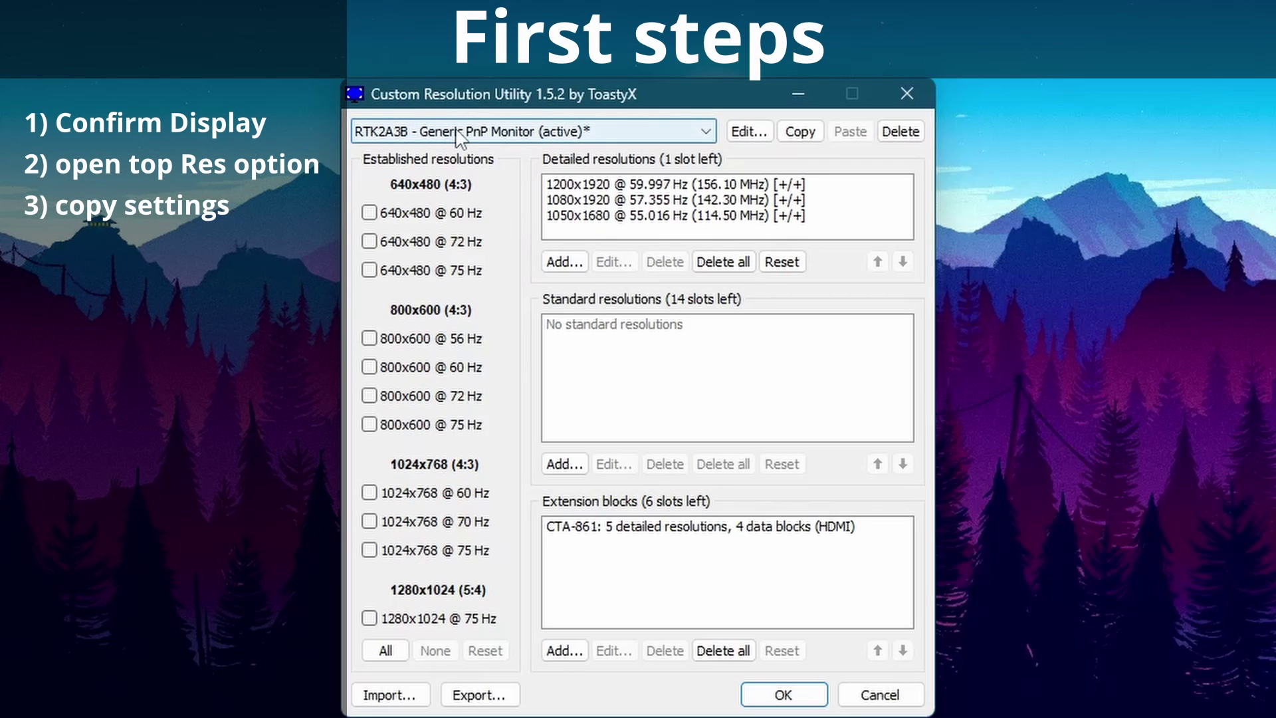
Step: On the RTK2A3B monitor, copy the 1200x1920 @ 59.997 Hz detailed resolution's timing
{"action": "left_click", "coordinate": [458, 129]}
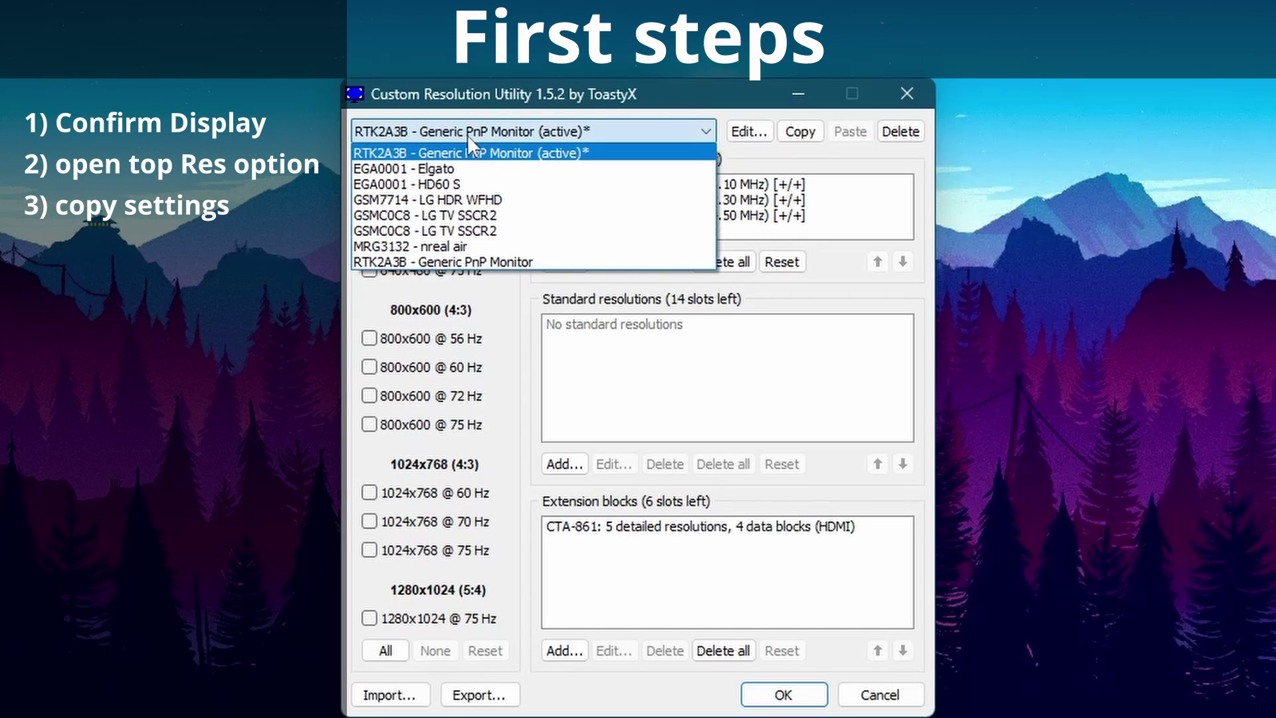
{"action": "left_click", "coordinate": [477, 155]}
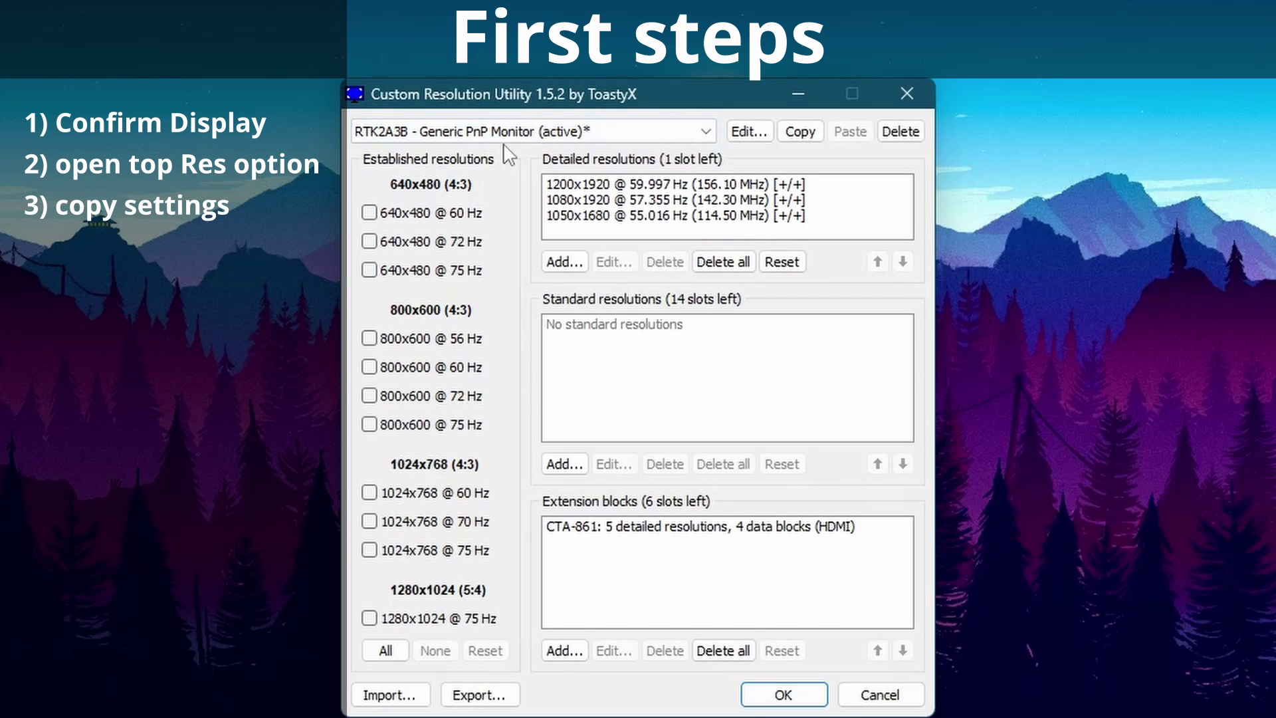
{"action": "left_click", "coordinate": [650, 186]}
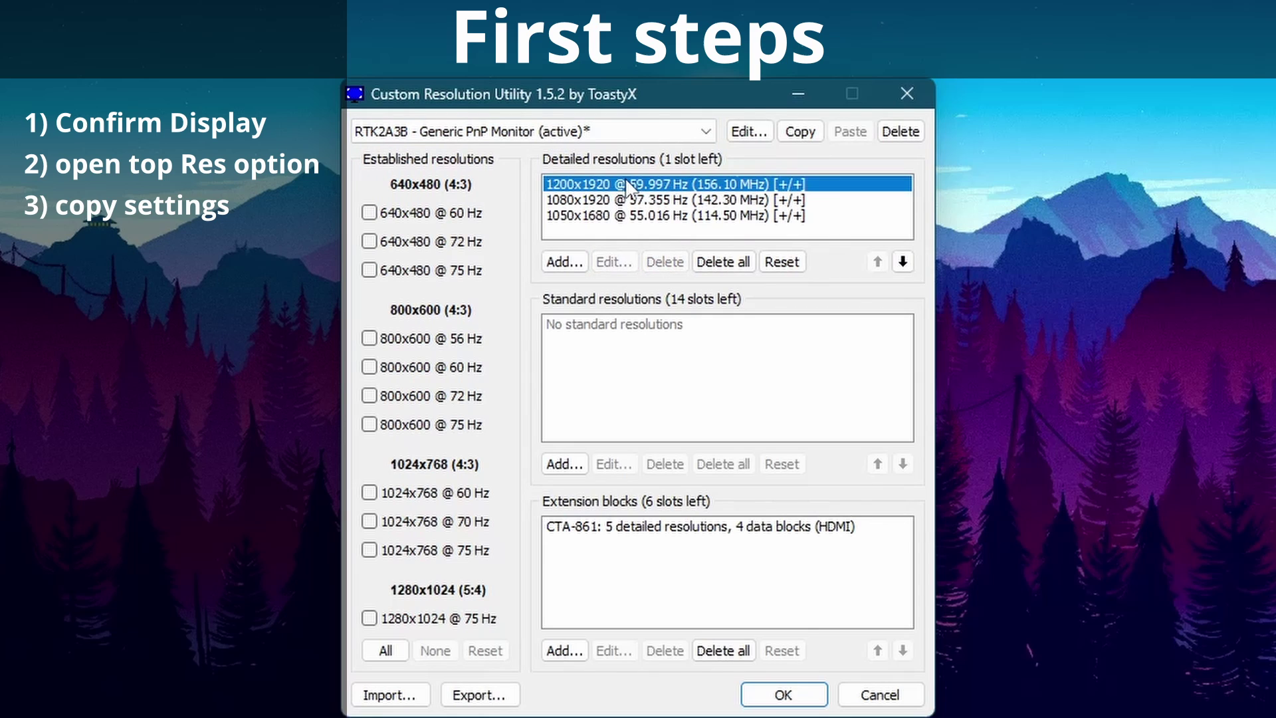
{"action": "double_click", "coordinate": [628, 186]}
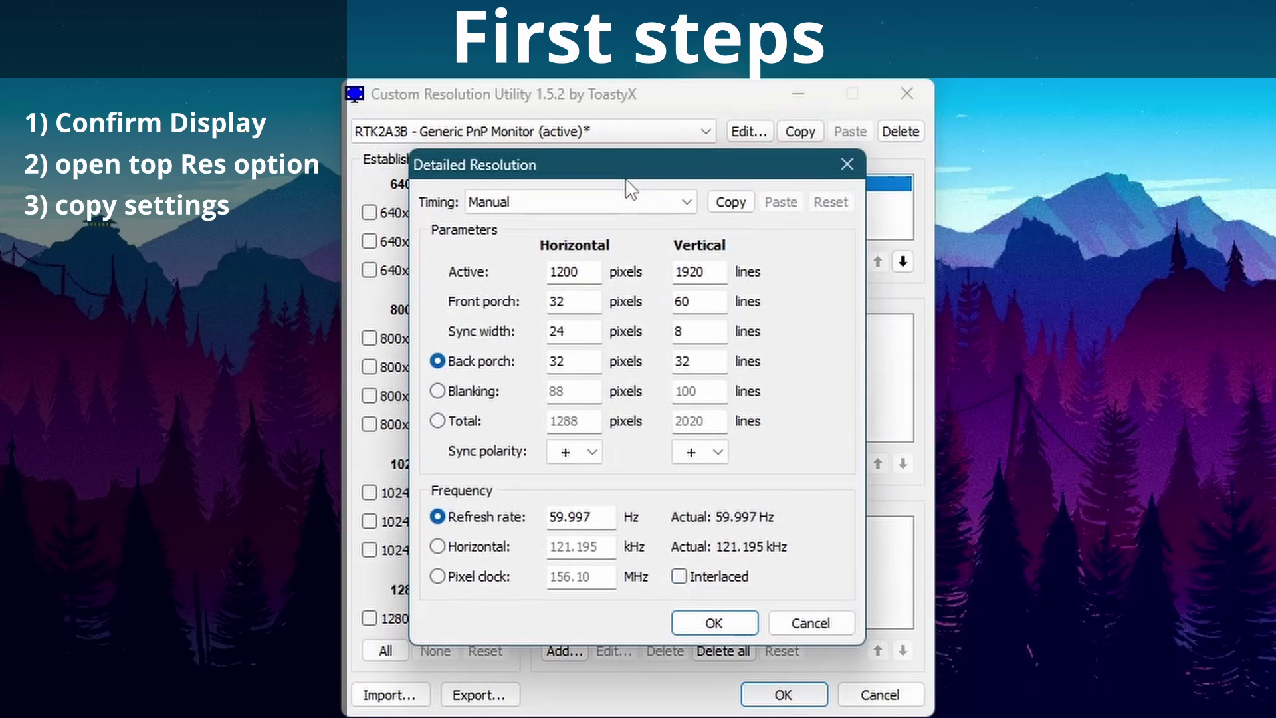
{"action": "left_click", "coordinate": [738, 206]}
{"action": "left_click", "coordinate": [722, 622]}
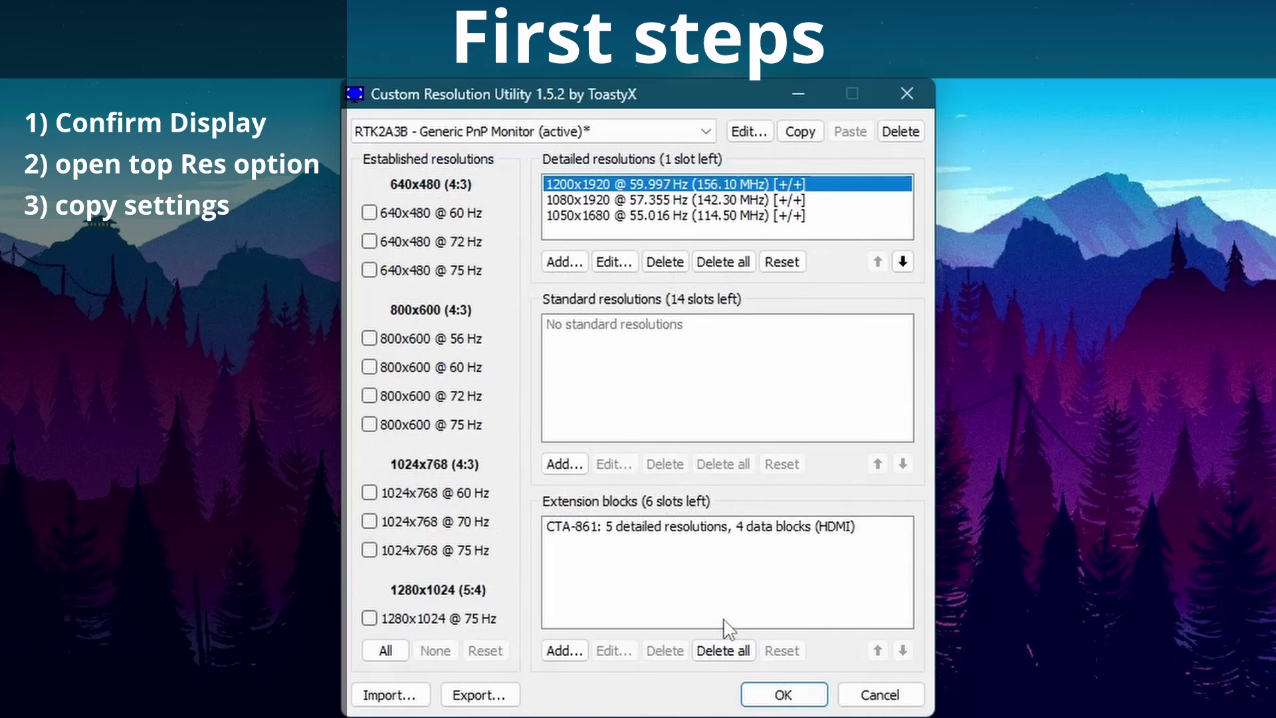
Step: Add a resolution from the pasted timing with front porch 300, 40 Hz refresh, + polarity
{"action": "left_click", "coordinate": [563, 263]}
{"action": "left_click", "coordinate": [777, 204]}
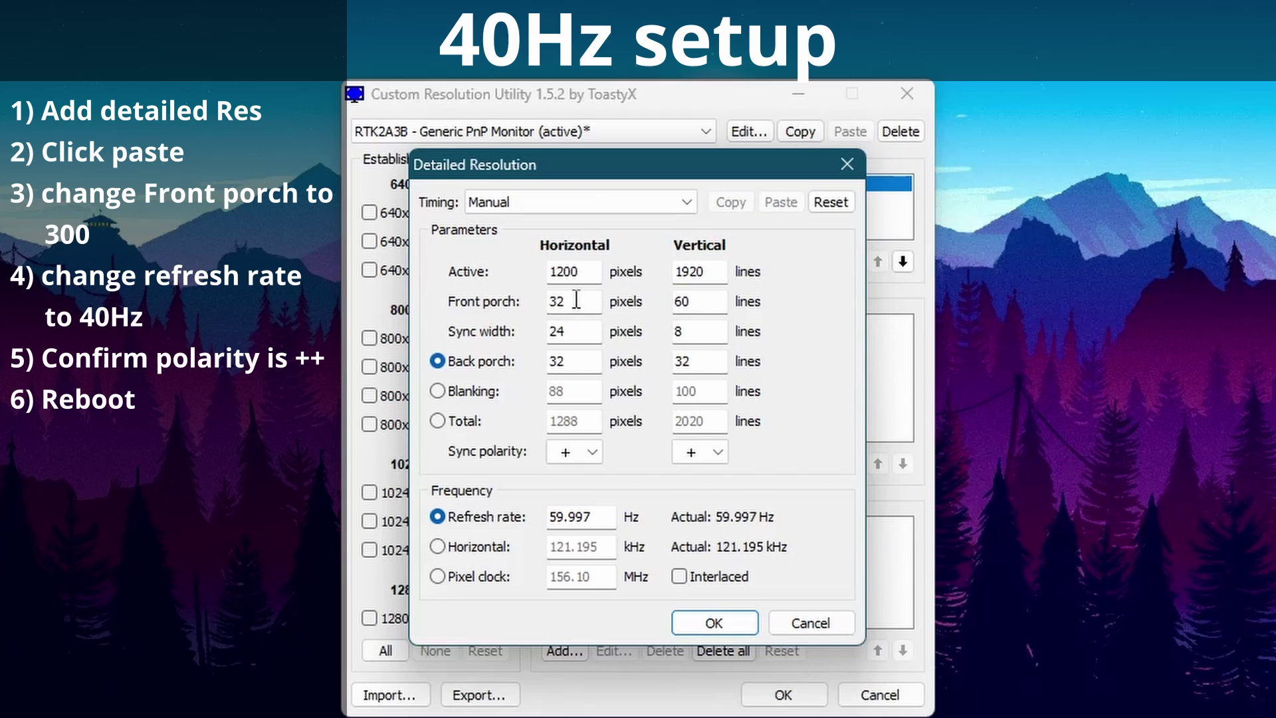
{"action": "left_click_drag", "start_coordinate": [578, 303], "coordinate": [535, 307]}
{"action": "type", "text": "300"}
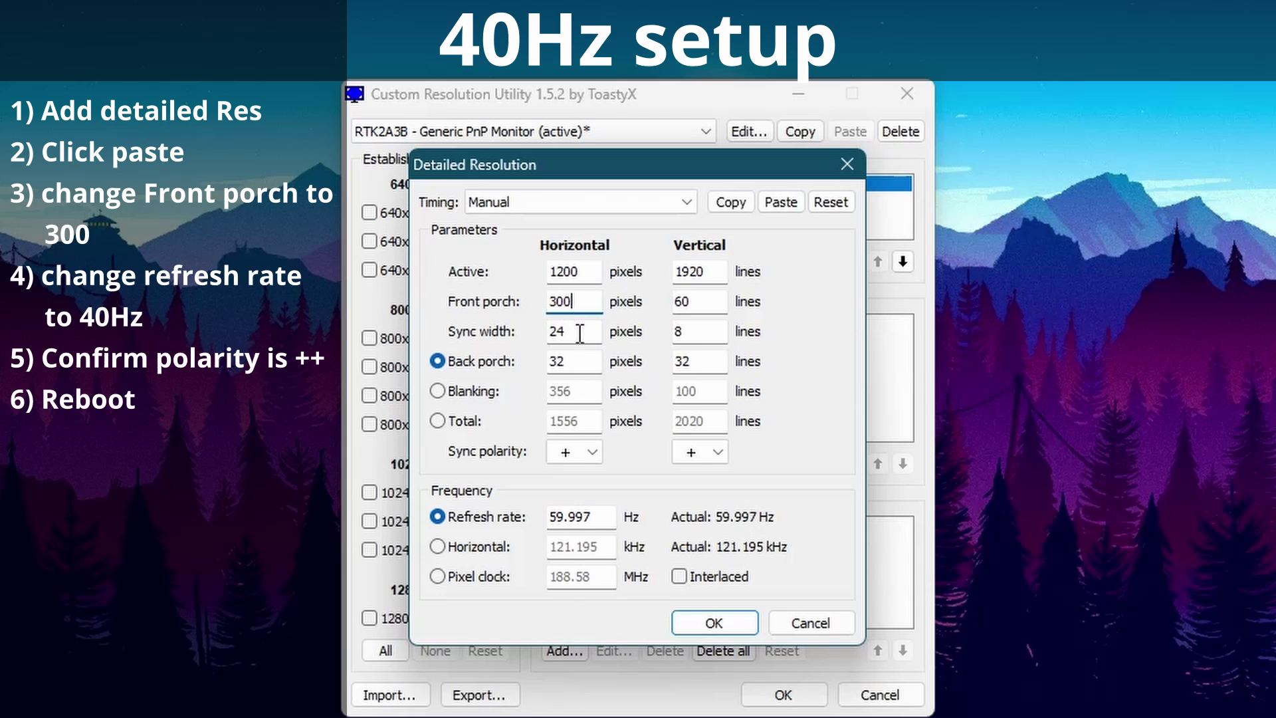
{"action": "left_click_drag", "start_coordinate": [602, 515], "coordinate": [473, 537]}
{"action": "type", "text": "40"}
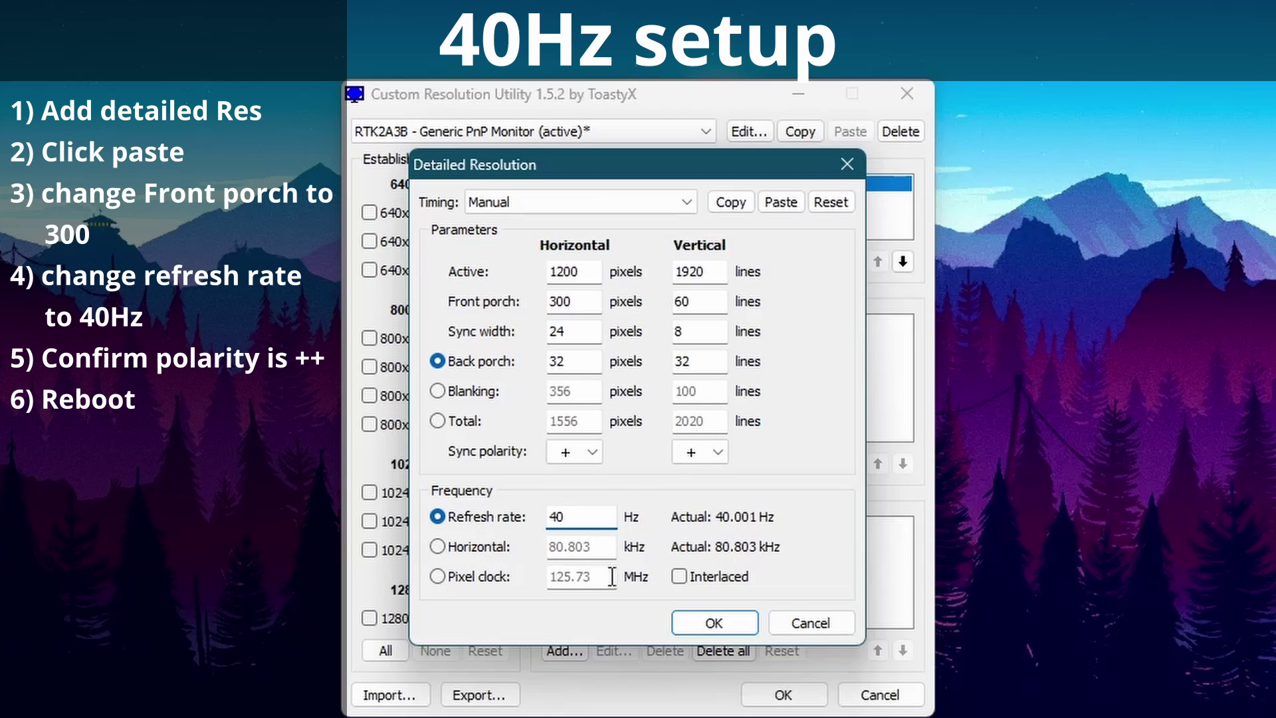
{"action": "left_click", "coordinate": [719, 456]}
{"action": "left_click", "coordinate": [721, 460]}
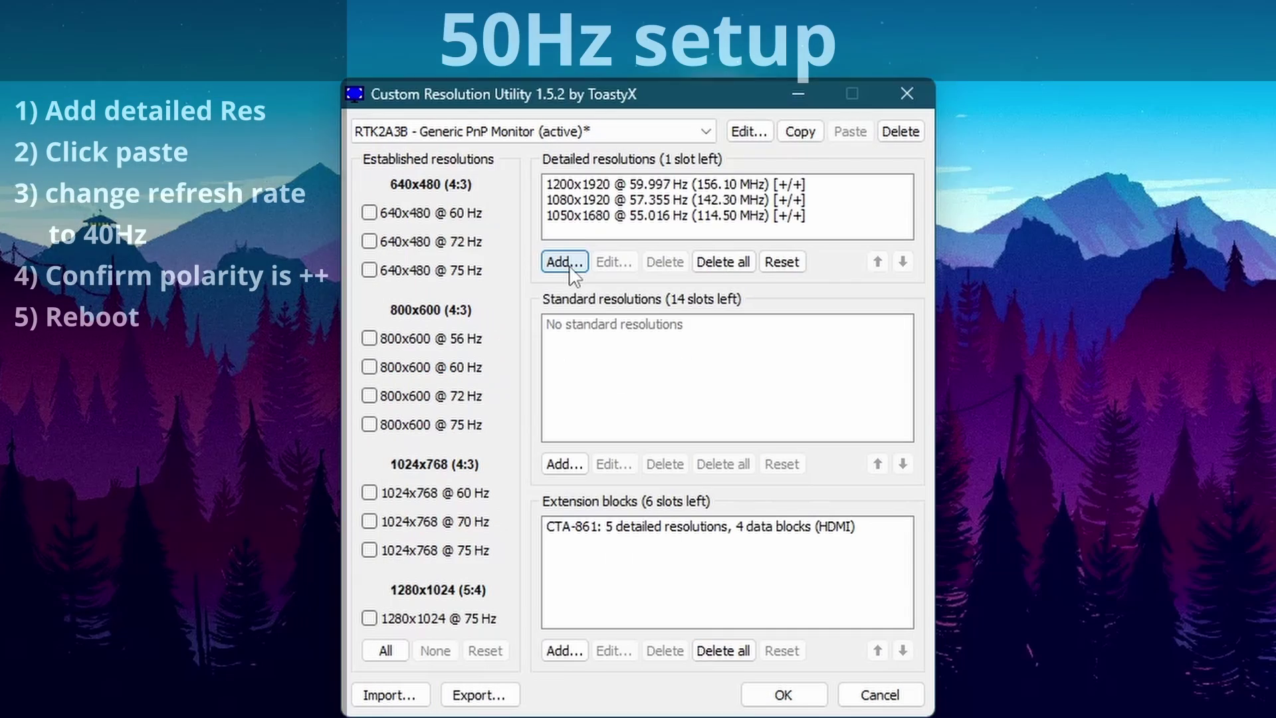
Step: Add another resolution from the pasted 1200x1920 timing with its refresh rate set to 50 Hz
{"action": "left_click", "coordinate": [562, 264]}
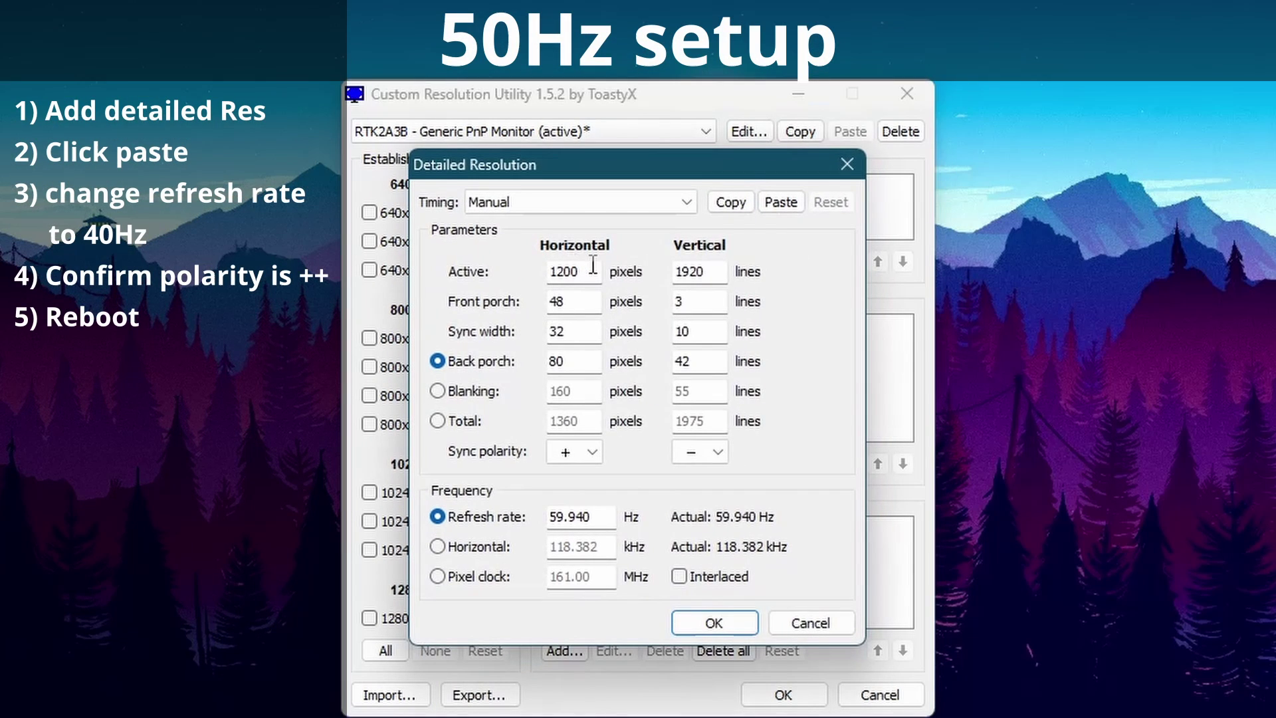
{"action": "left_click", "coordinate": [776, 204]}
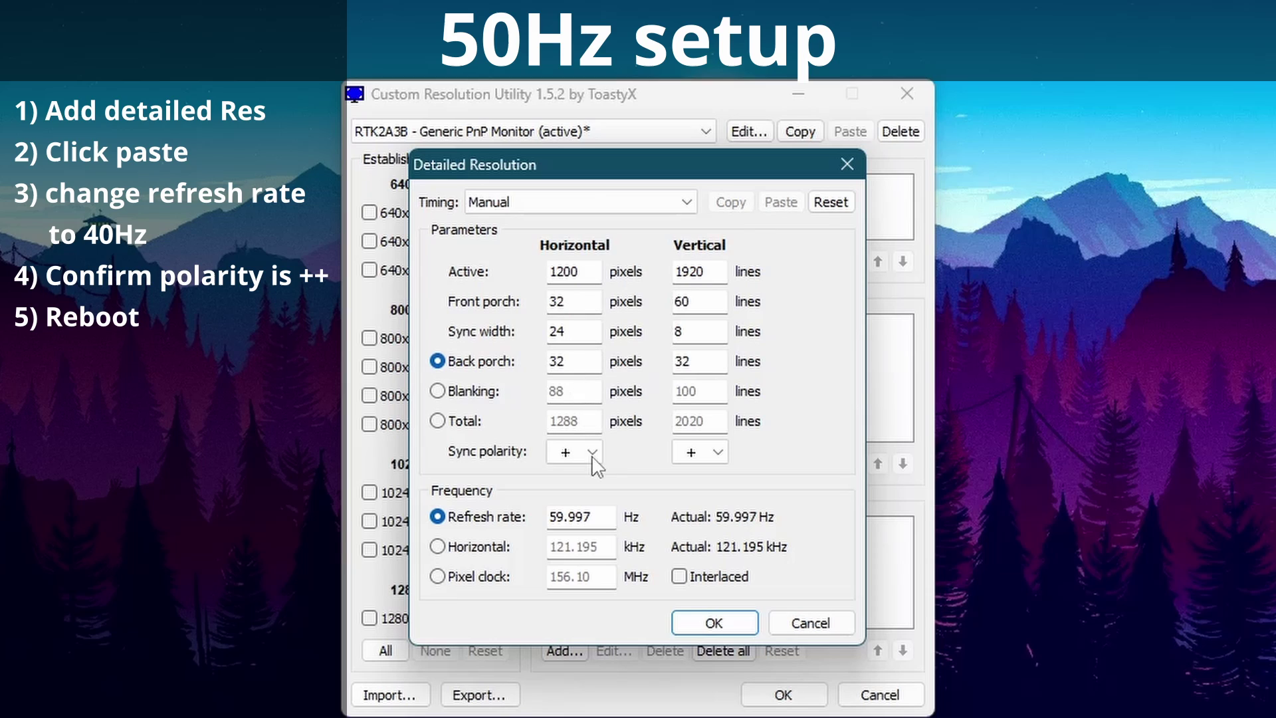
{"action": "left_click_drag", "start_coordinate": [606, 516], "coordinate": [490, 514]}
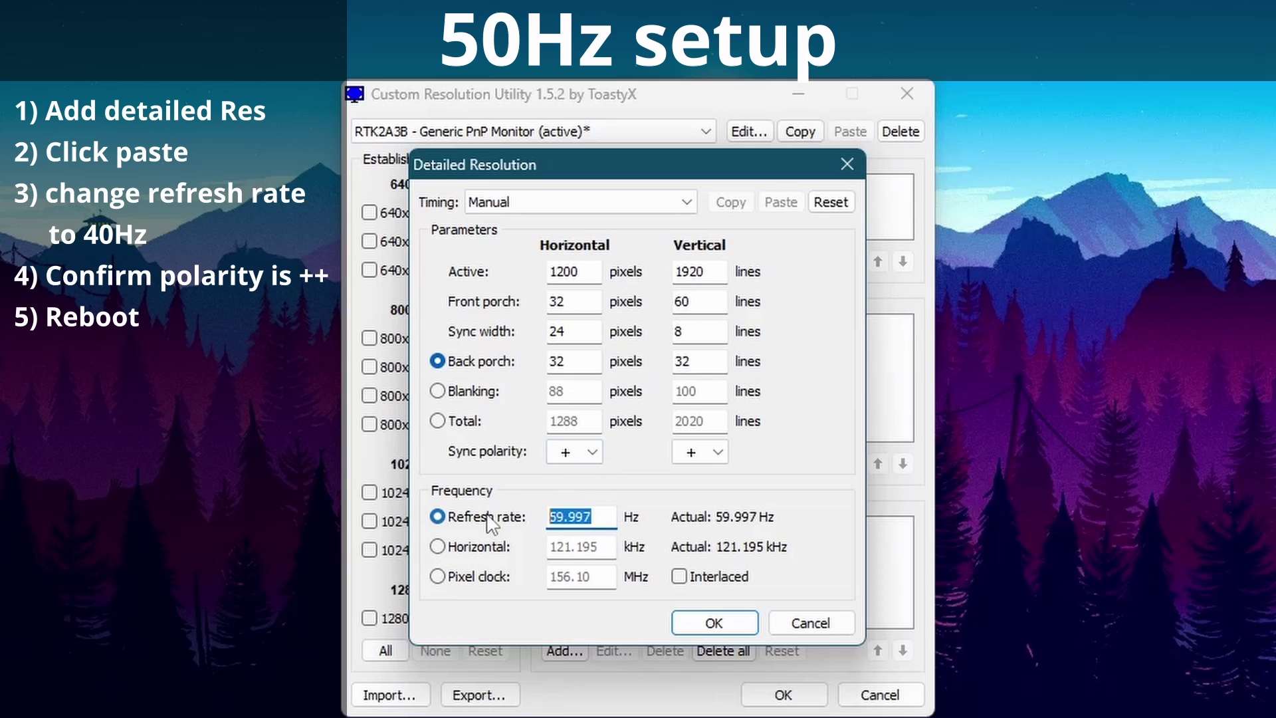
{"action": "type", "text": "50"}
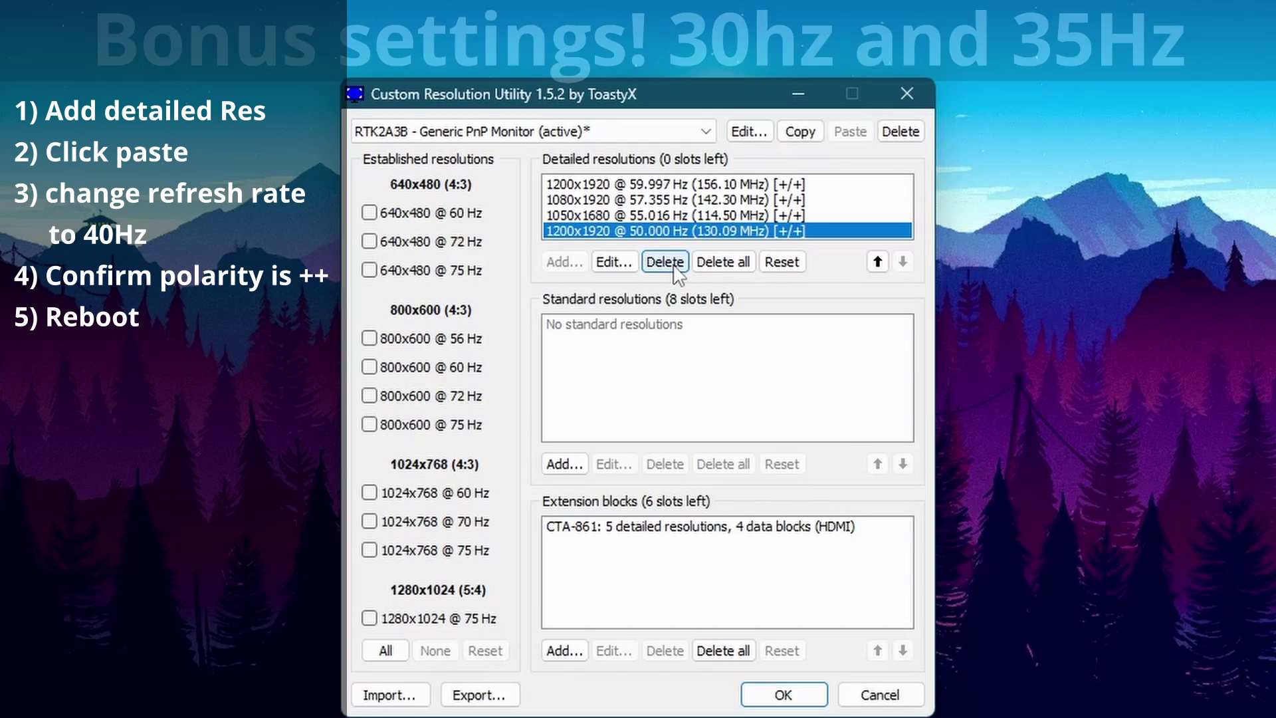
Step: Add a pasted 1200x1920 resolution with horizontal front porch 810 and a 30 Hz refresh rate
{"action": "left_click", "coordinate": [663, 262]}
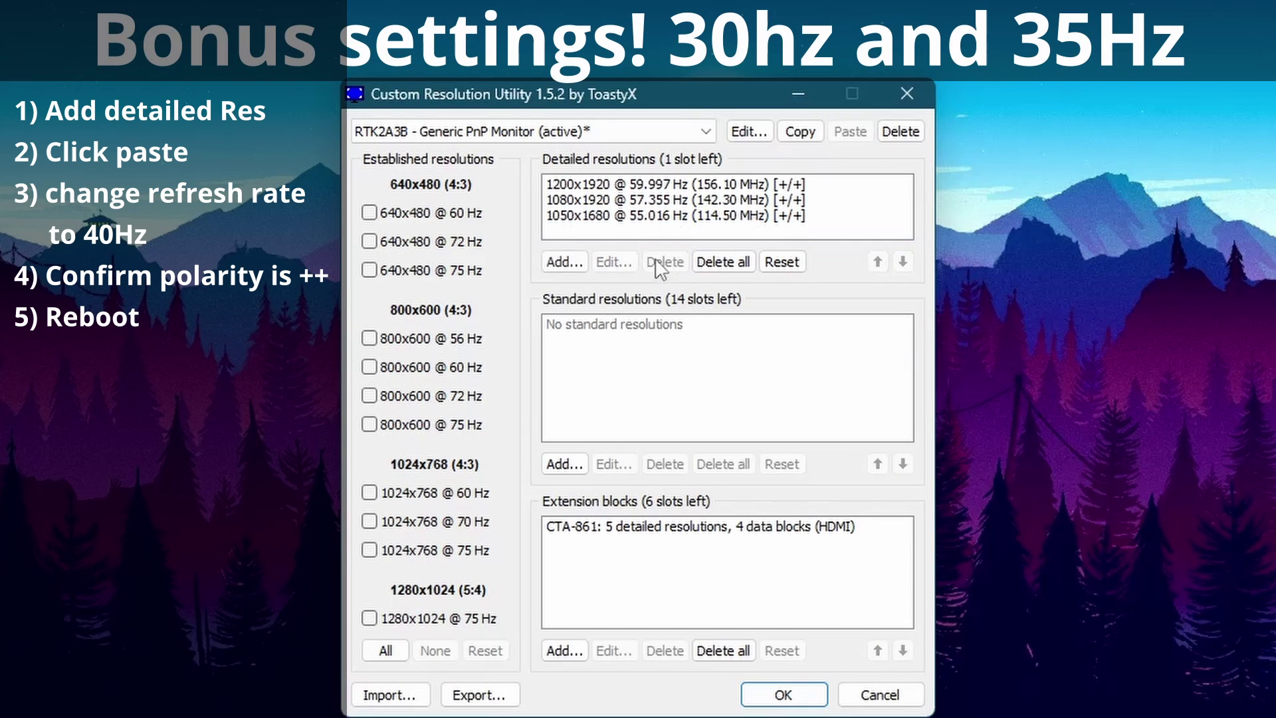
{"action": "left_click", "coordinate": [563, 262]}
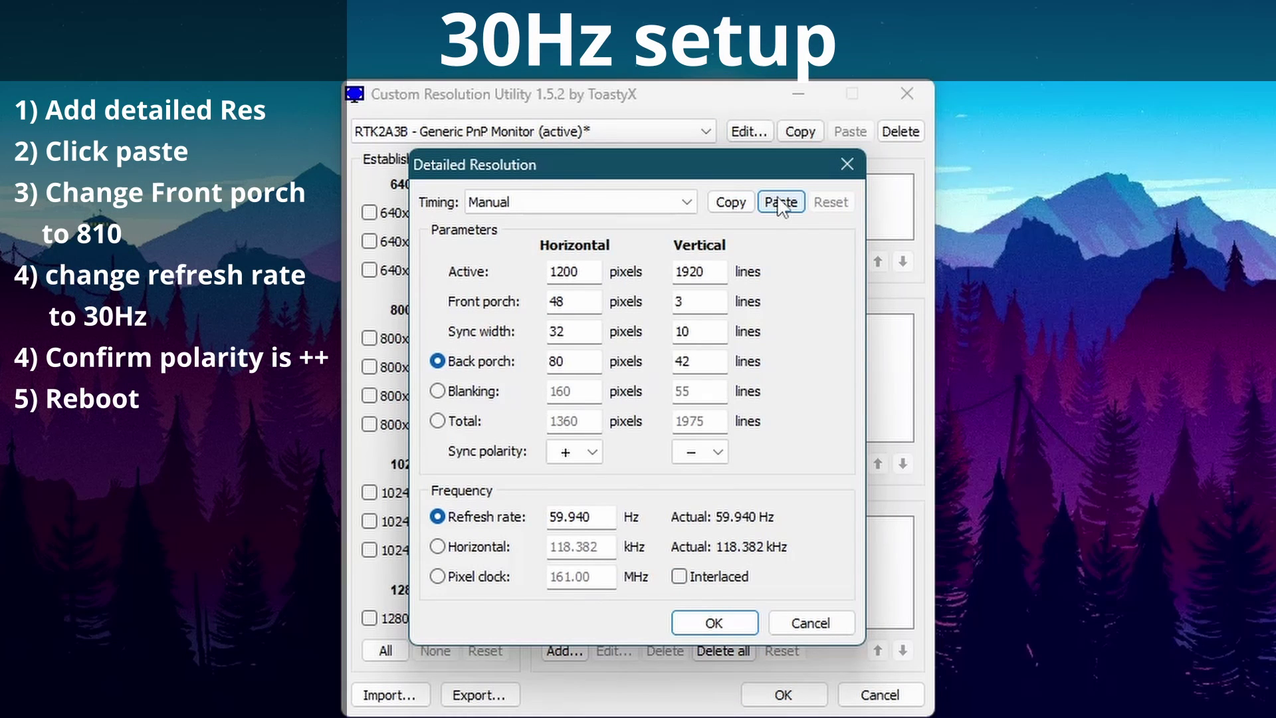
{"action": "left_click", "coordinate": [781, 206]}
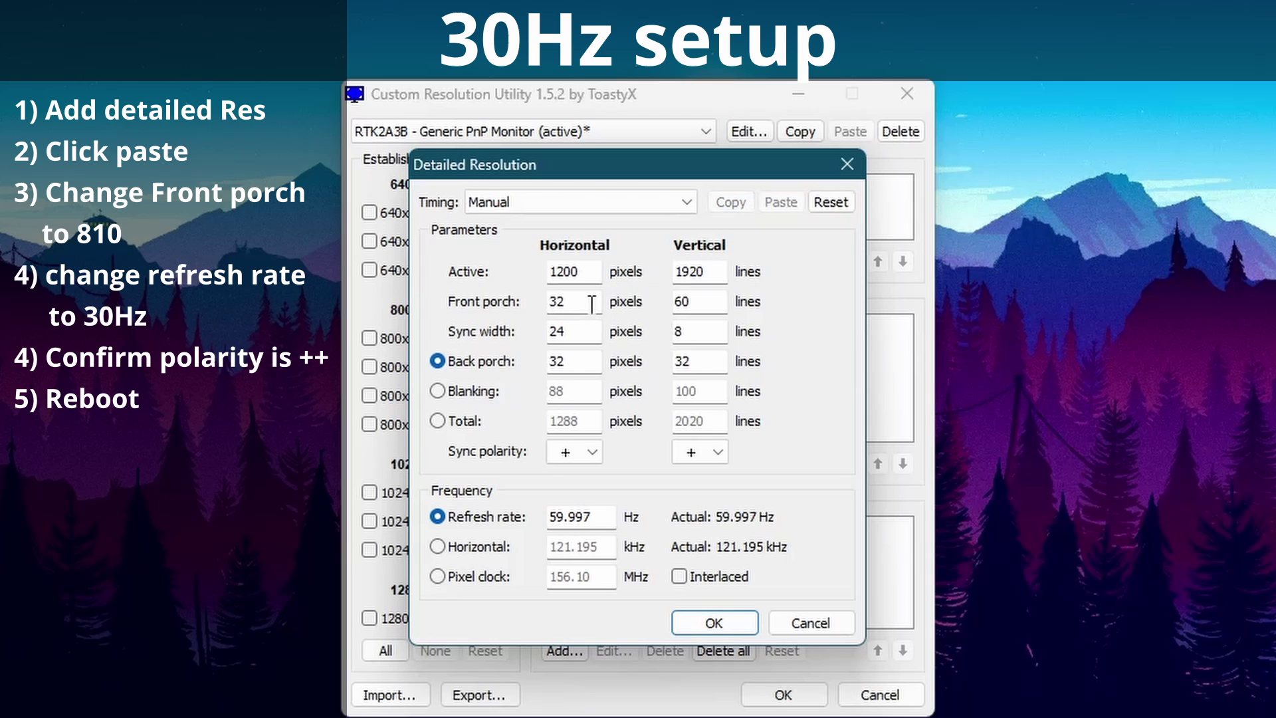
{"action": "left_click_drag", "start_coordinate": [591, 304], "coordinate": [504, 311]}
{"action": "type", "text": "810"}
{"action": "left_click", "coordinate": [565, 361]}
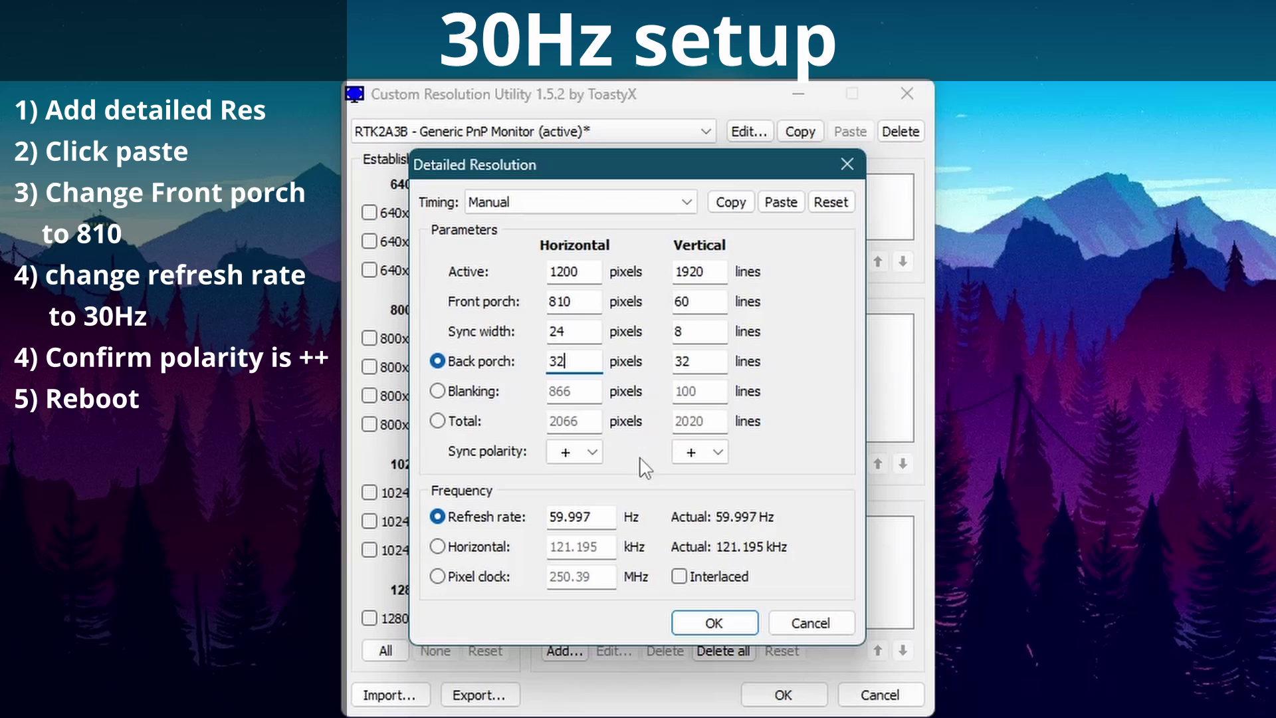
{"action": "left_click_drag", "start_coordinate": [607, 516], "coordinate": [517, 519]}
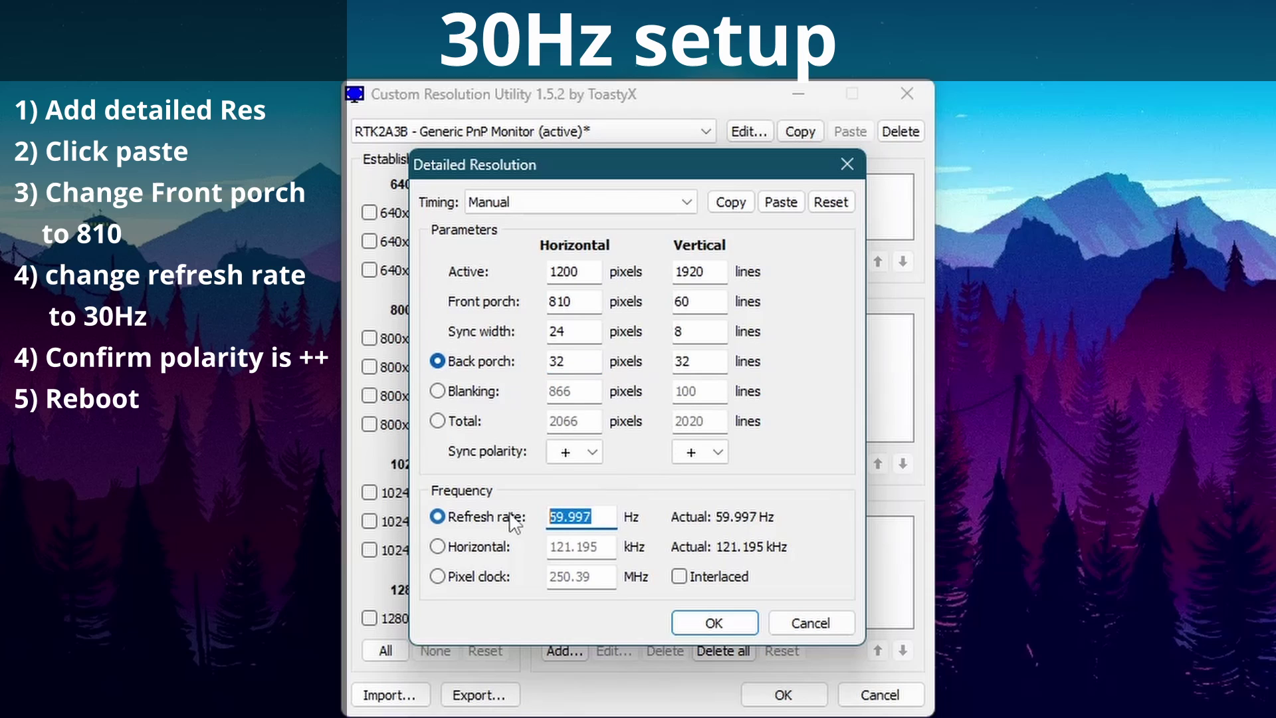
{"action": "type", "text": "30"}
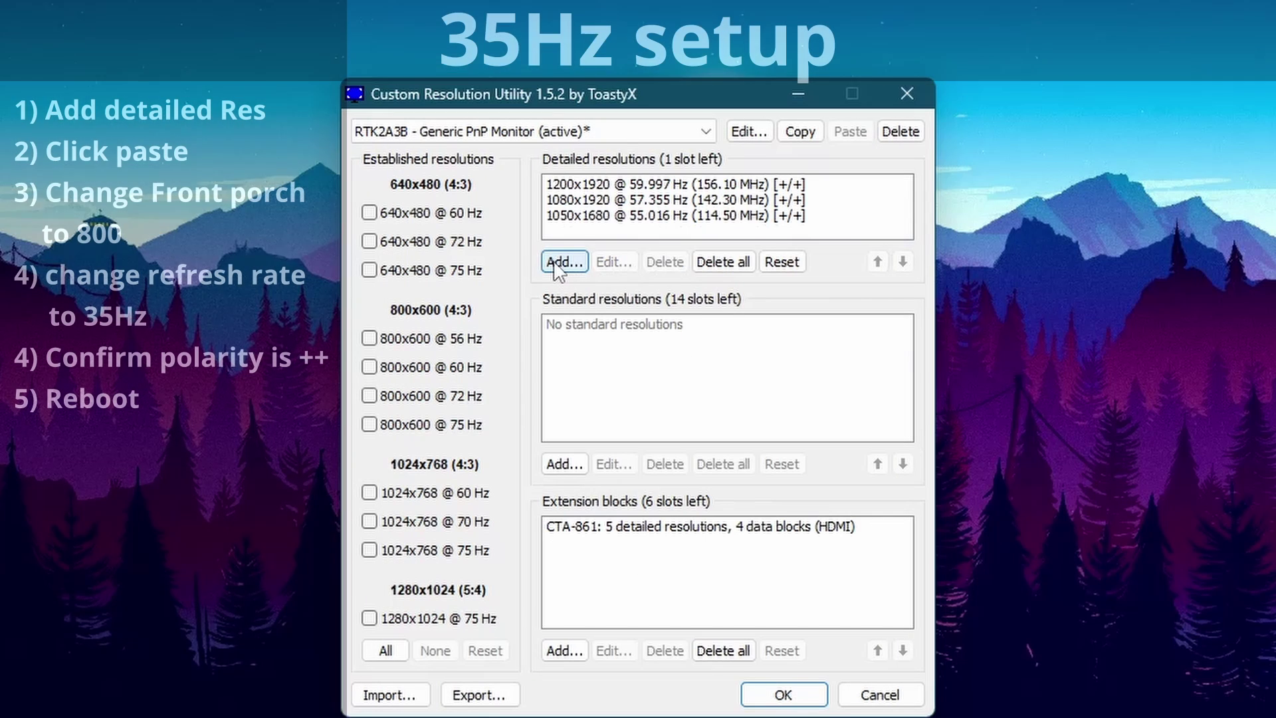
Step: Add a pasted 1200x1920 resolution with horizontal front porch 800 and a 35 Hz refresh rate
{"action": "left_click", "coordinate": [562, 261]}
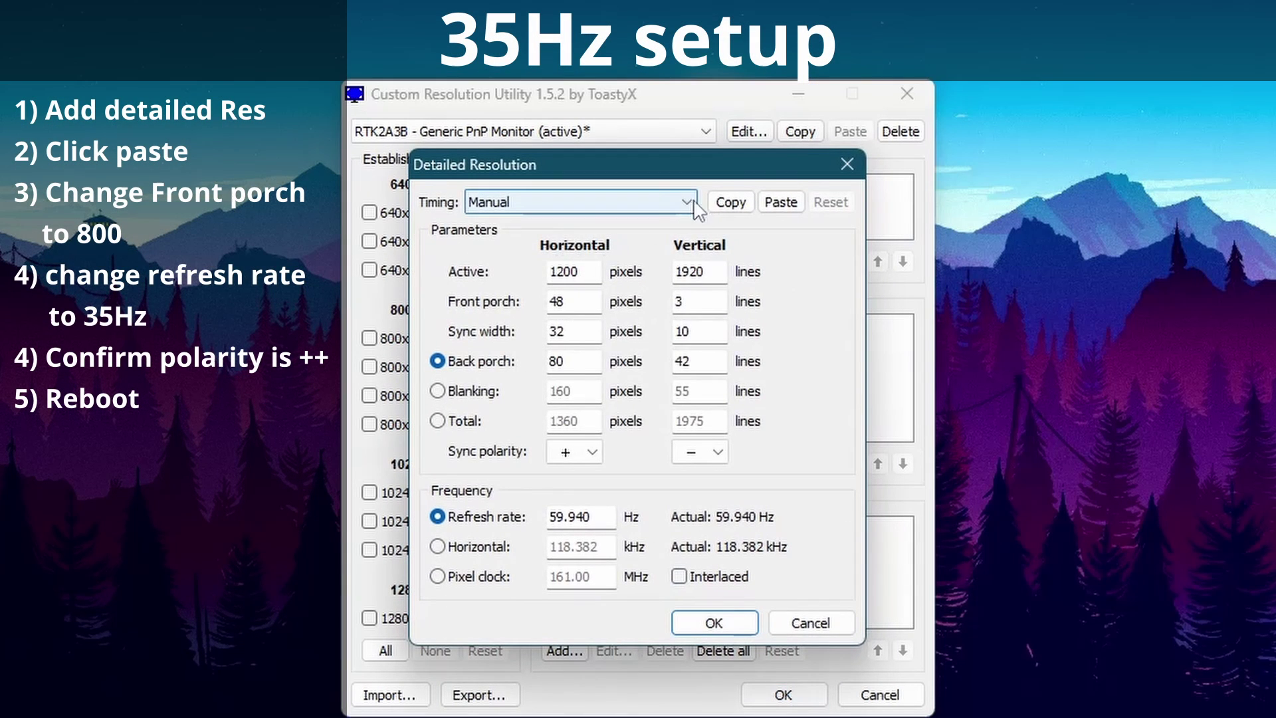
{"action": "left_click", "coordinate": [781, 203]}
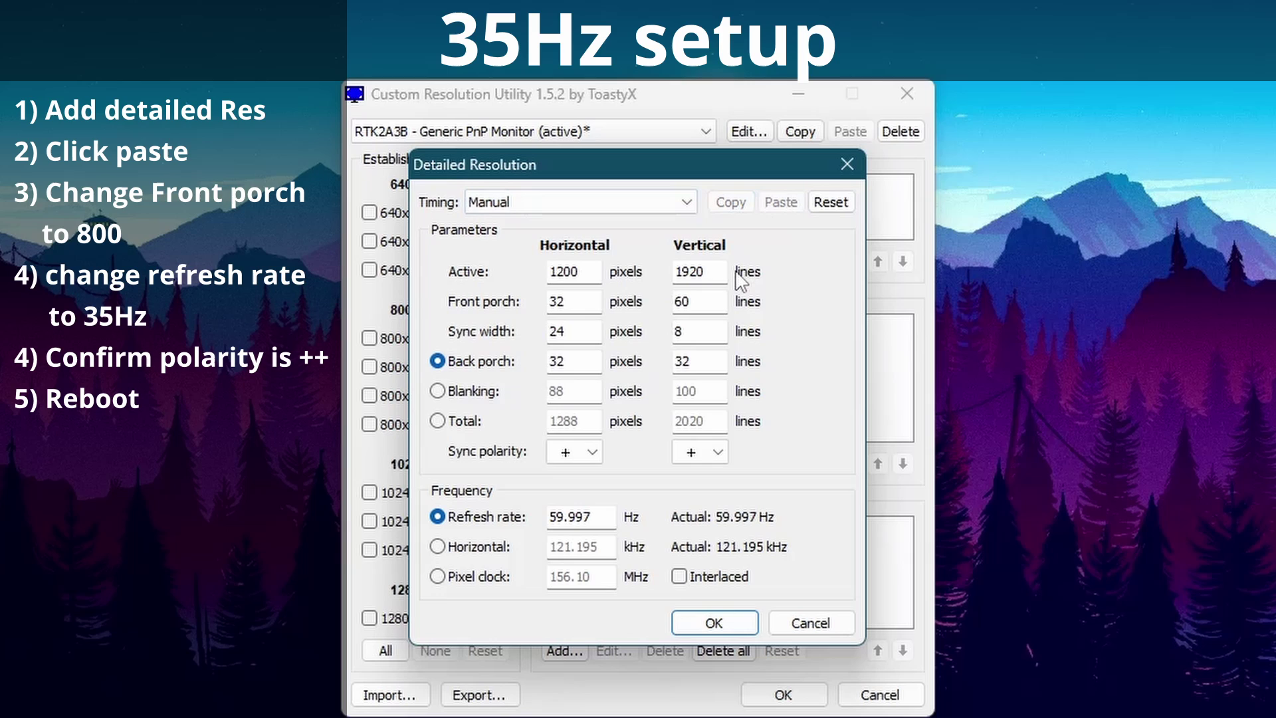
{"action": "double_click", "coordinate": [585, 302]}
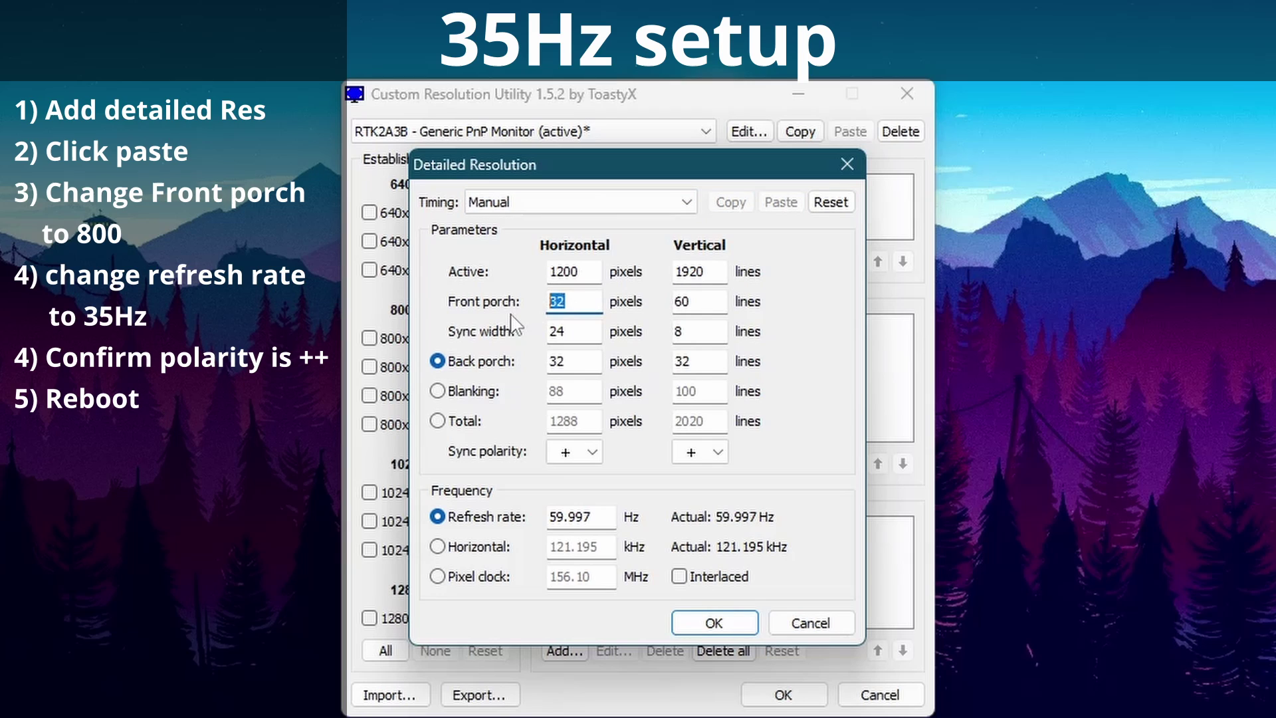
{"action": "type", "text": "800"}
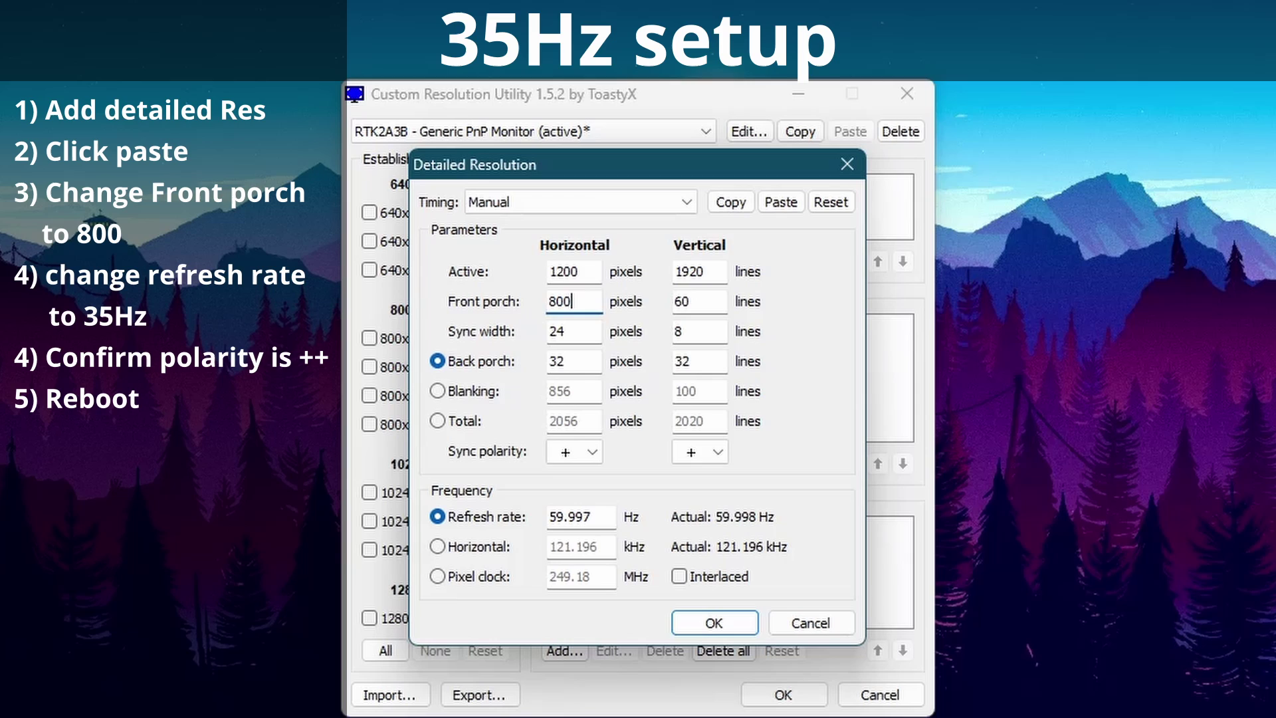
{"action": "double_click", "coordinate": [599, 518]}
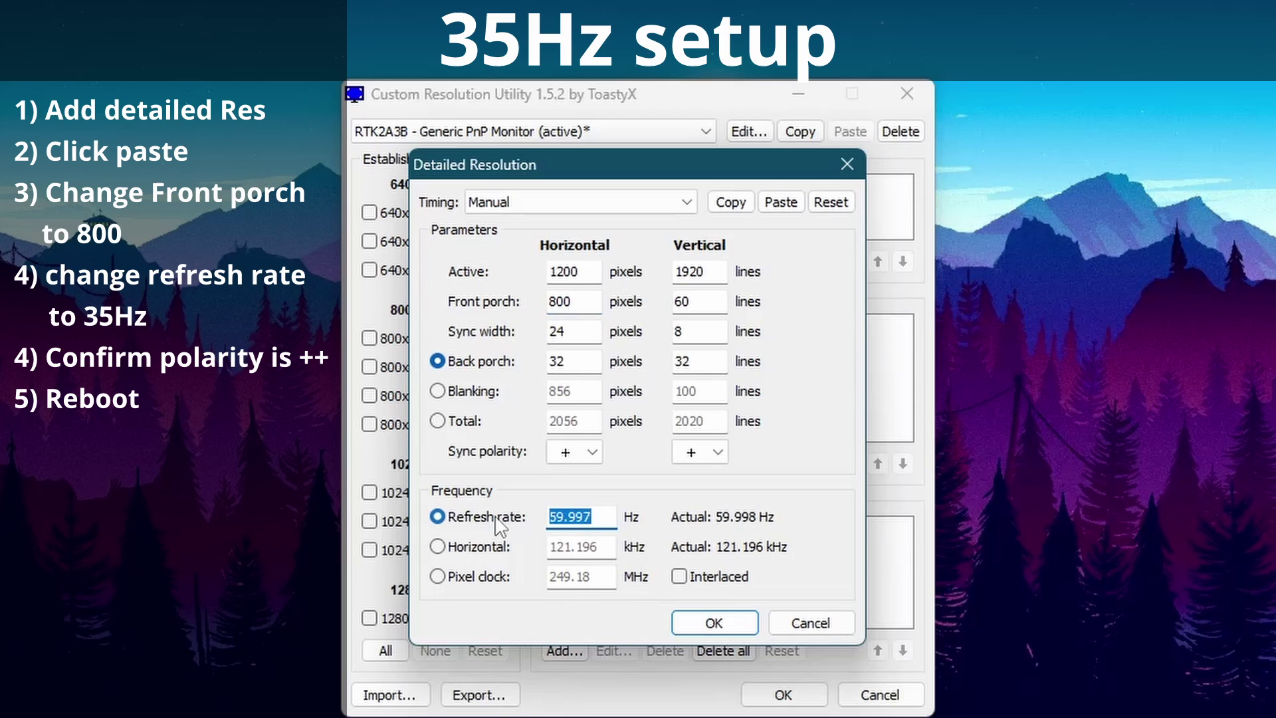
{"action": "type", "text": "35"}
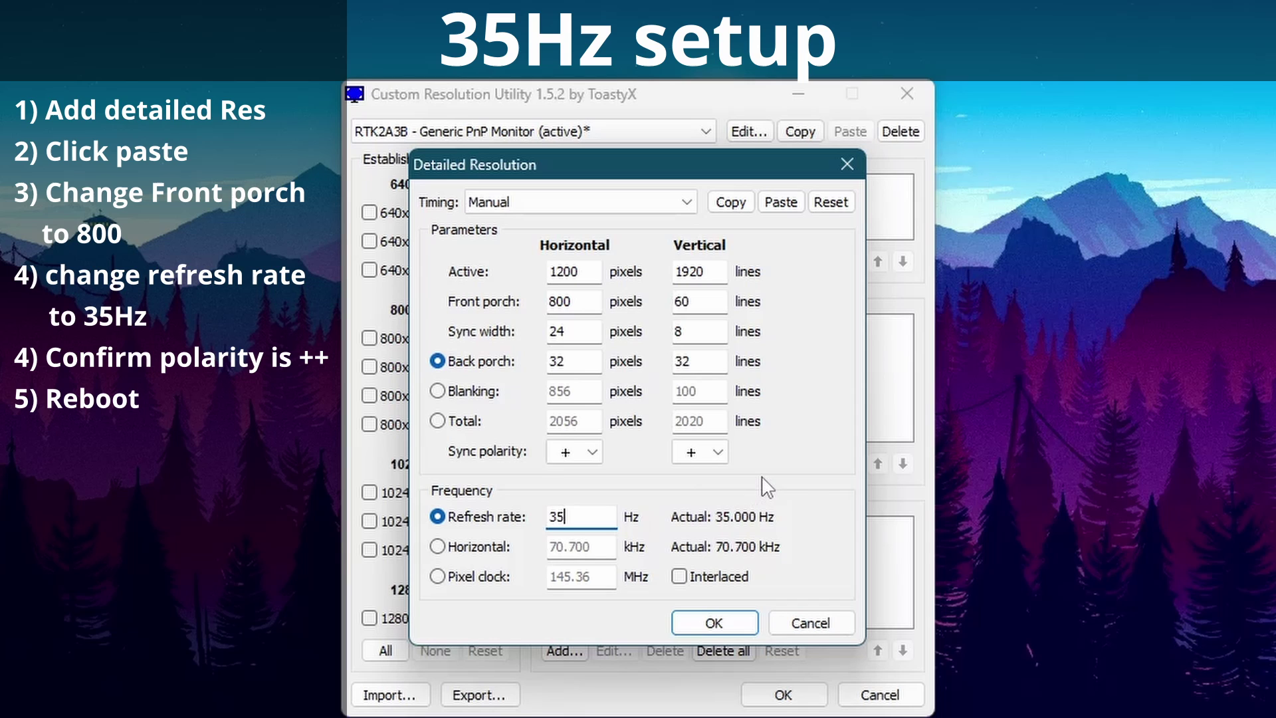
Step: Save the 35 Hz resolution, then confirm Windows Advanced display lists 40 Hz alongside 60 Hz
{"action": "left_click", "coordinate": [715, 622]}
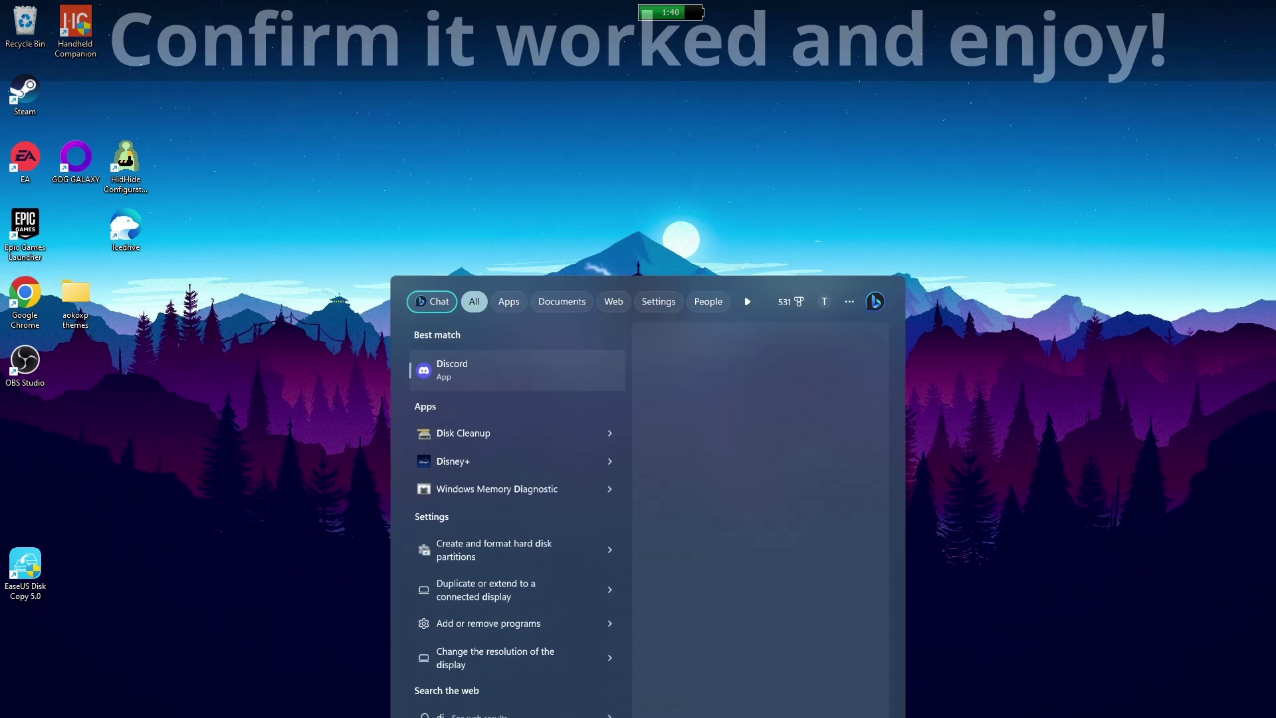
{"action": "type", "text": "spa"}
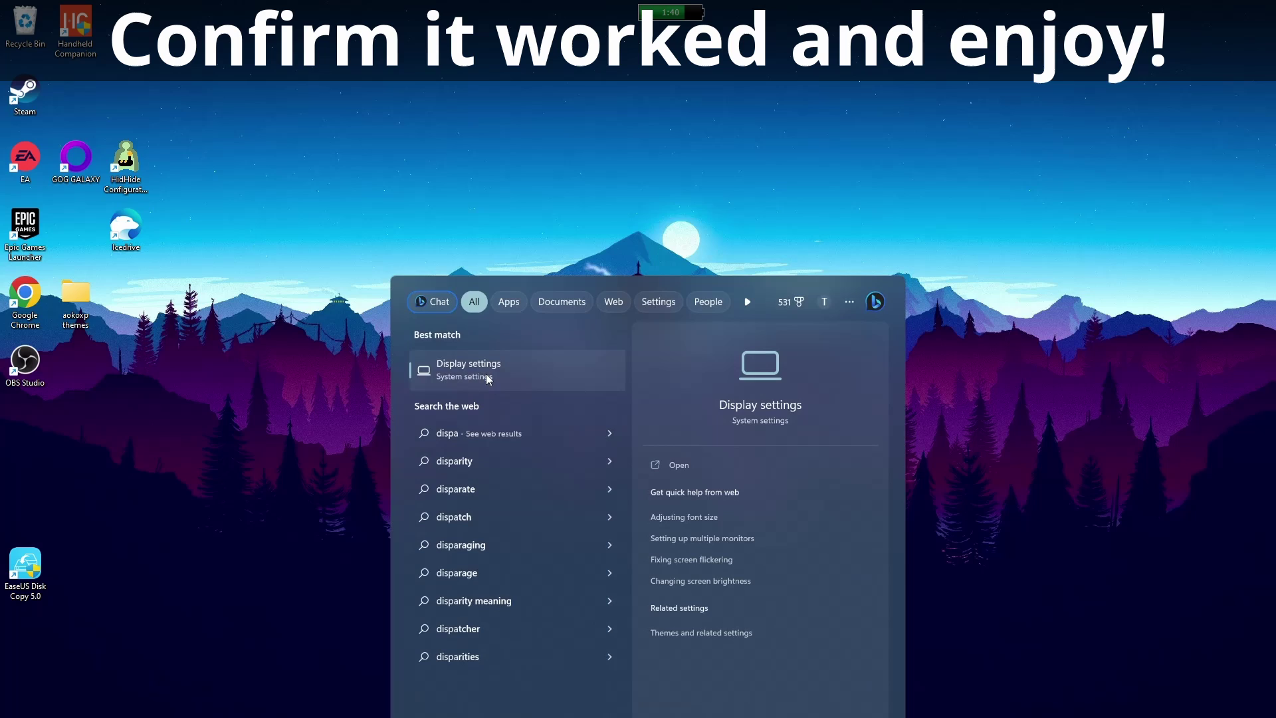
{"action": "left_click", "coordinate": [487, 375]}
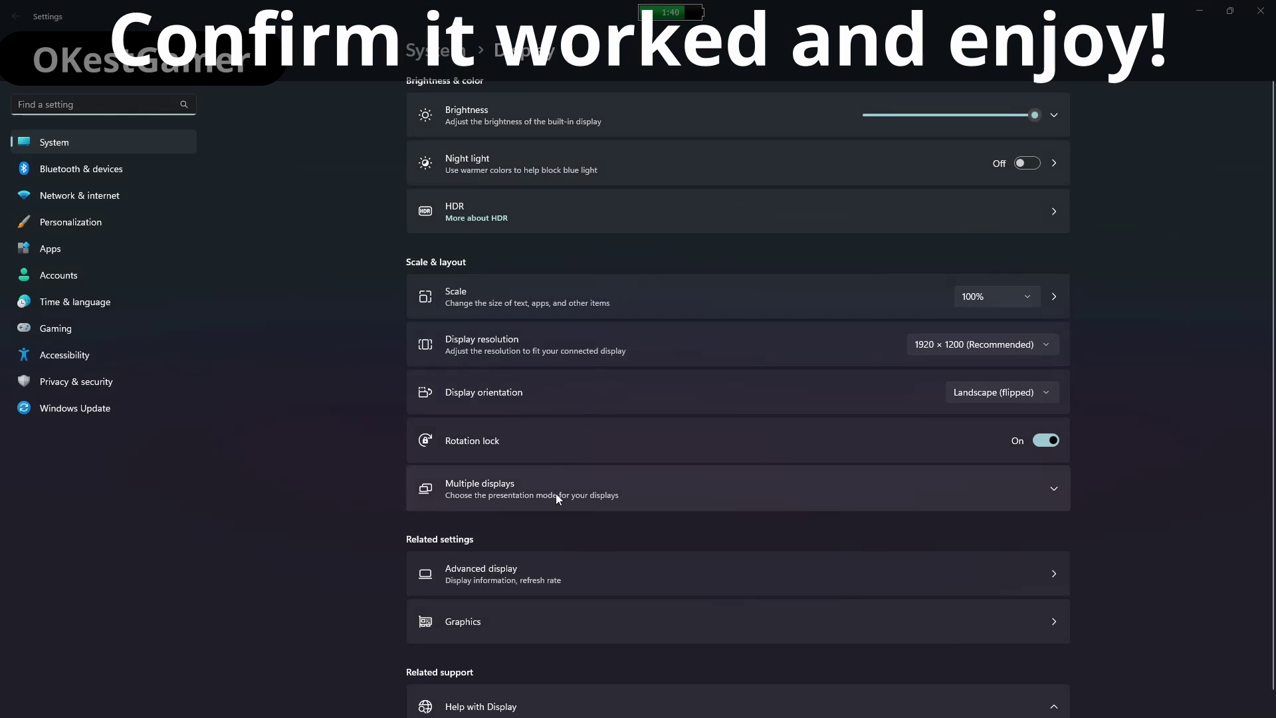
{"action": "scroll", "coordinate": [559, 492], "scroll_direction": "down", "scroll_amount": 2}
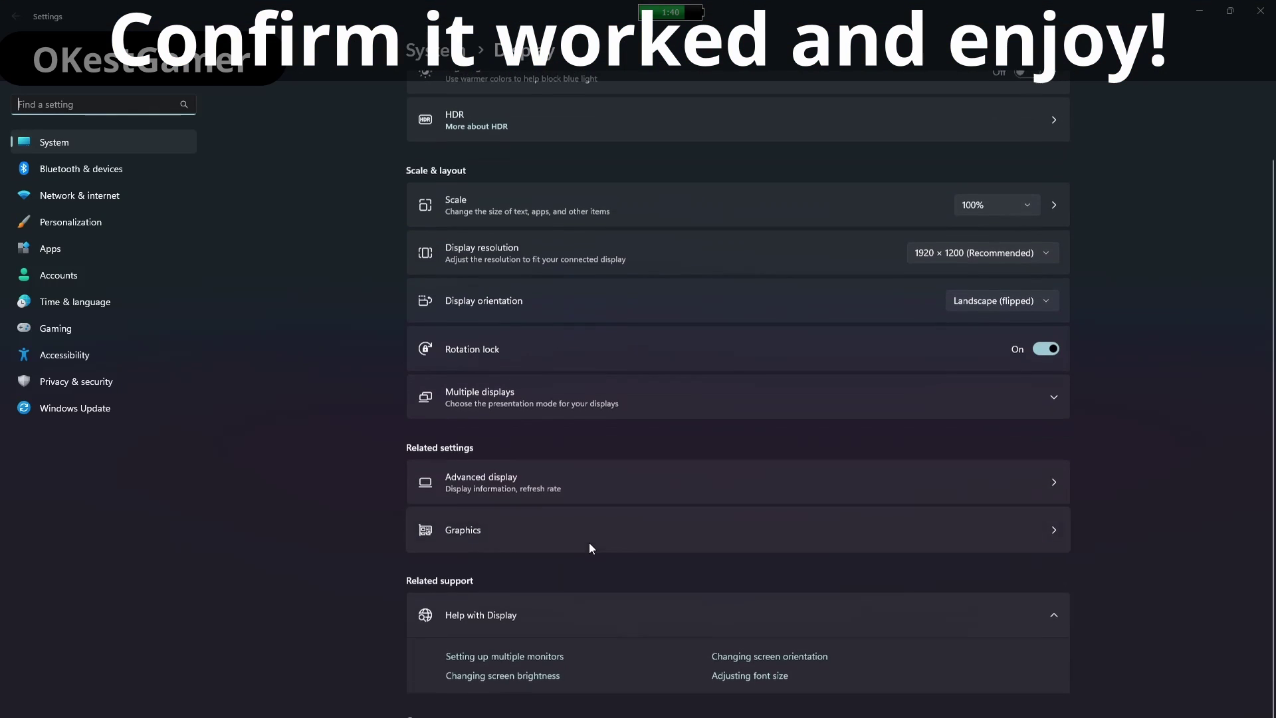
{"action": "left_click", "coordinate": [584, 489]}
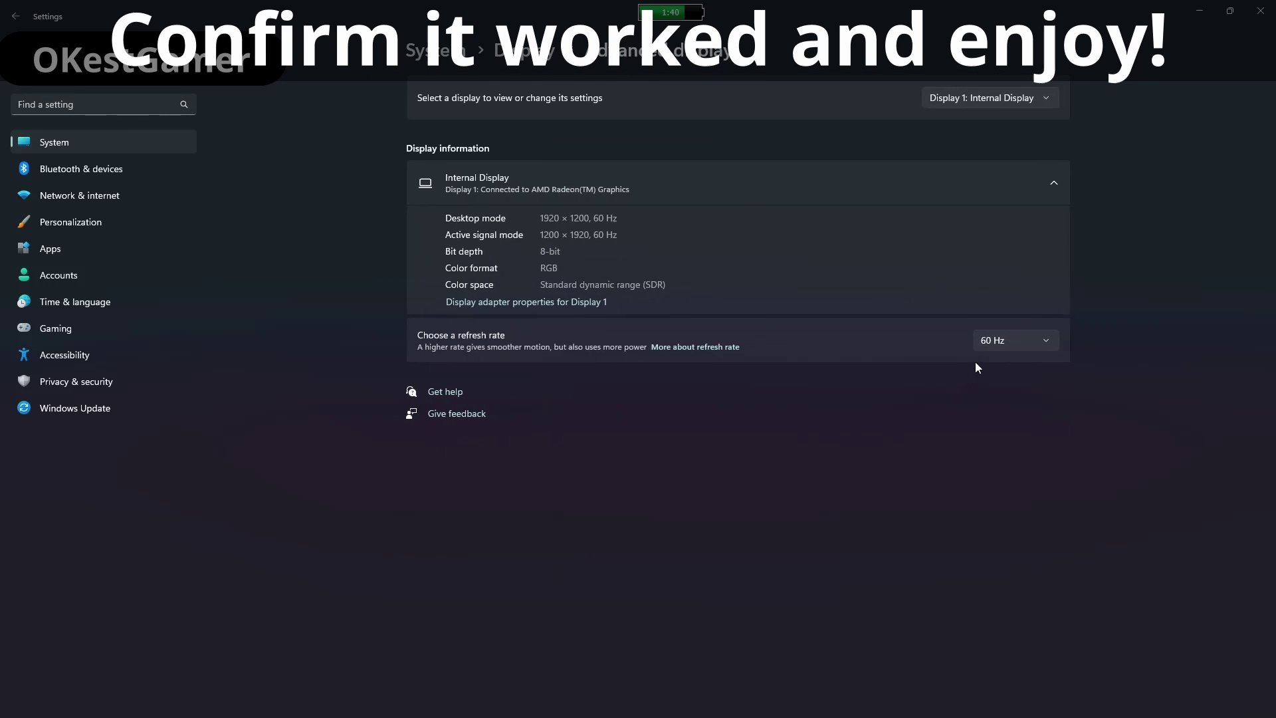
{"action": "left_click", "coordinate": [998, 343]}
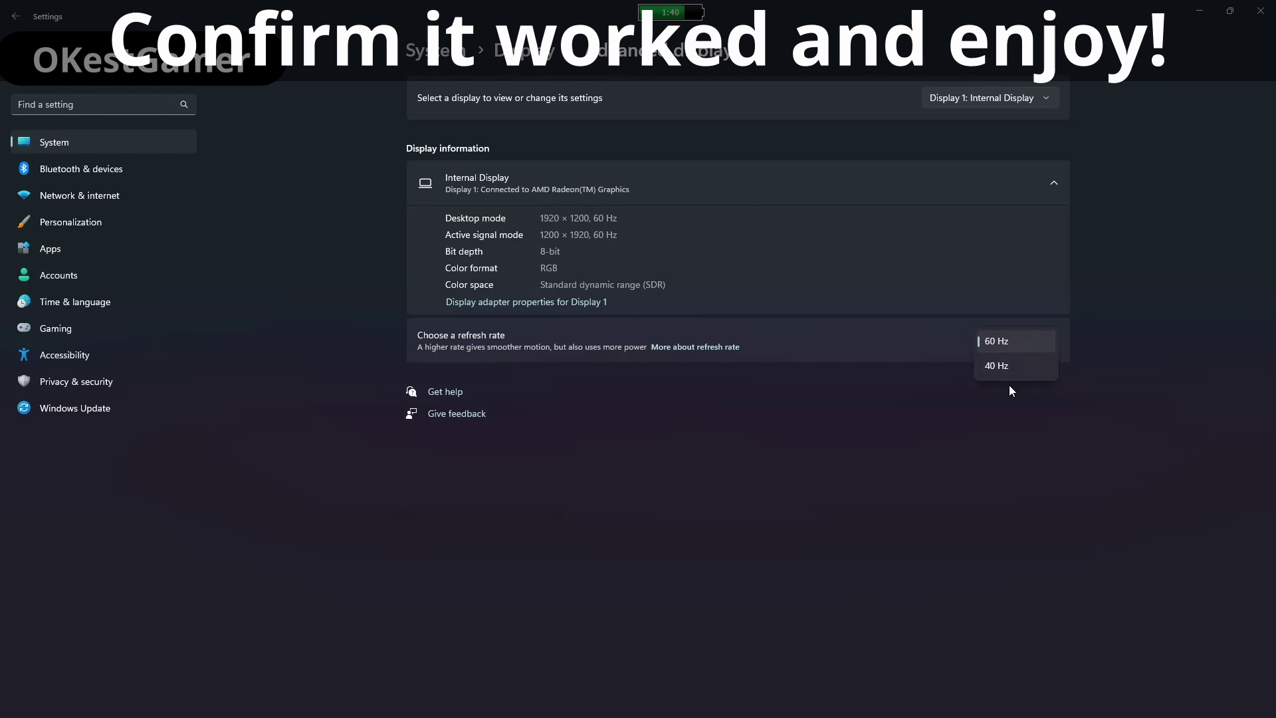